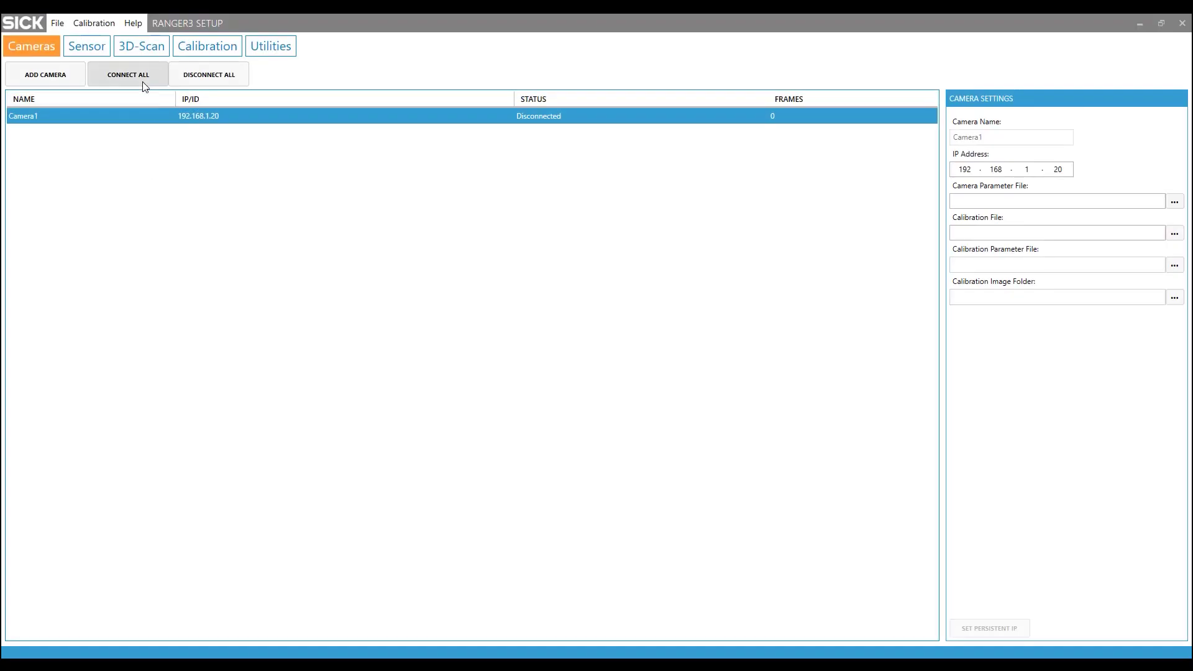
- Connect all cameras and show Camera1's sensor image with the 3D extraction area overlaid
{"action": "left_click", "coordinate": [145, 83]}
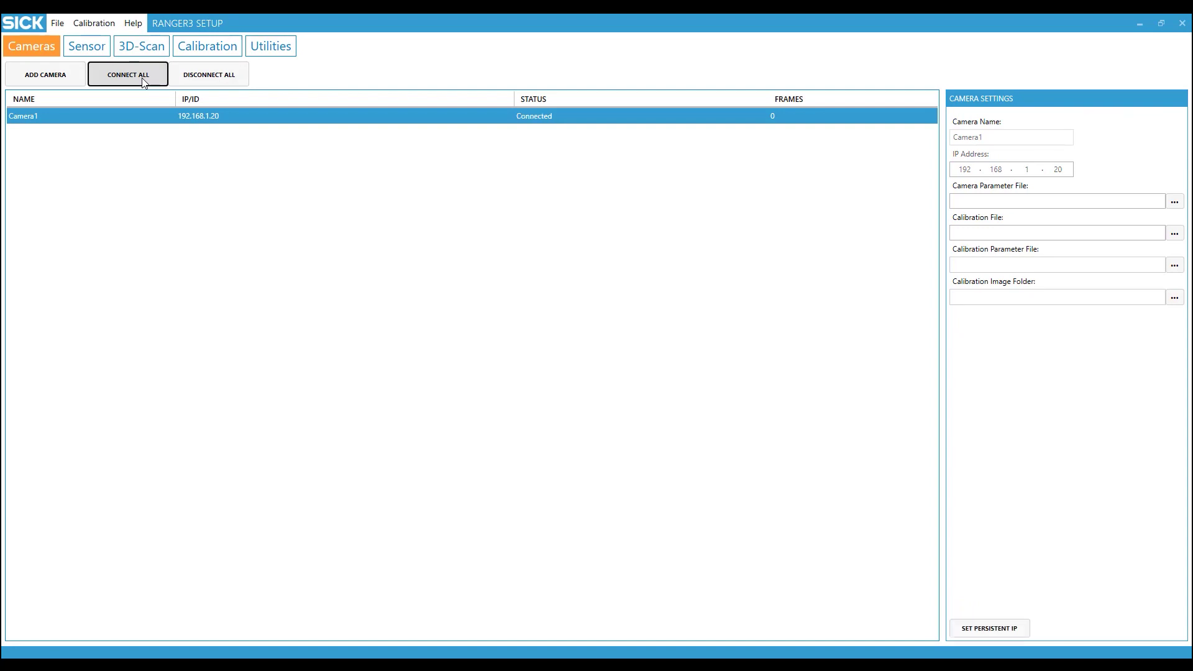
{"action": "left_click", "coordinate": [141, 116]}
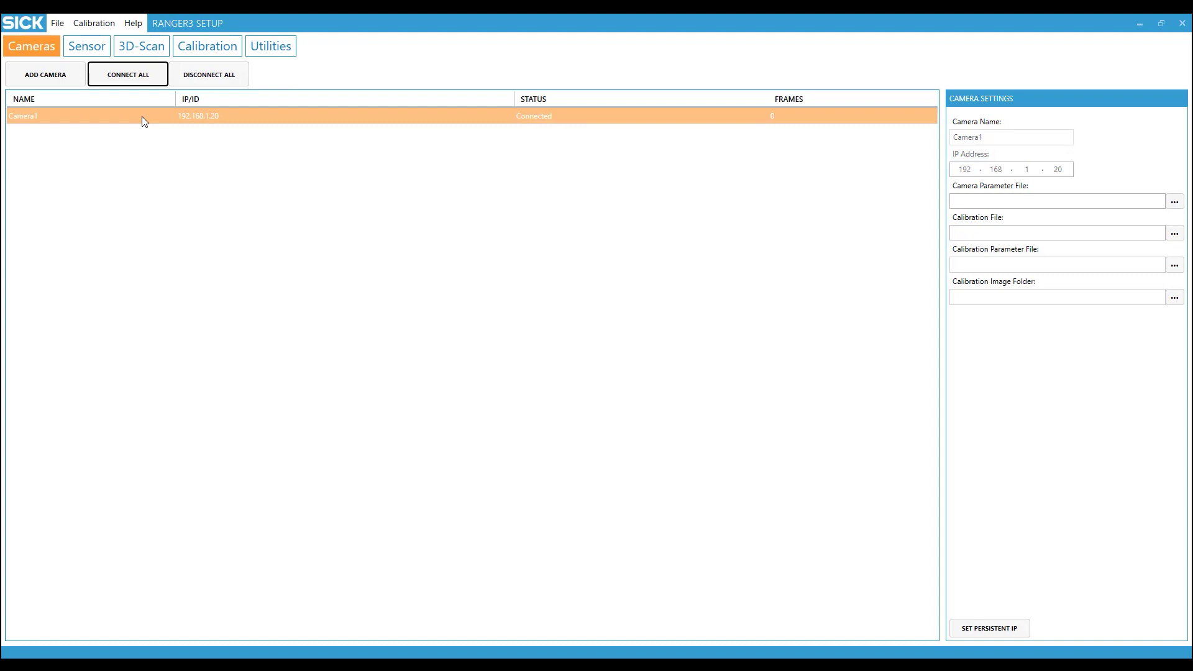
{"action": "left_click", "coordinate": [90, 43]}
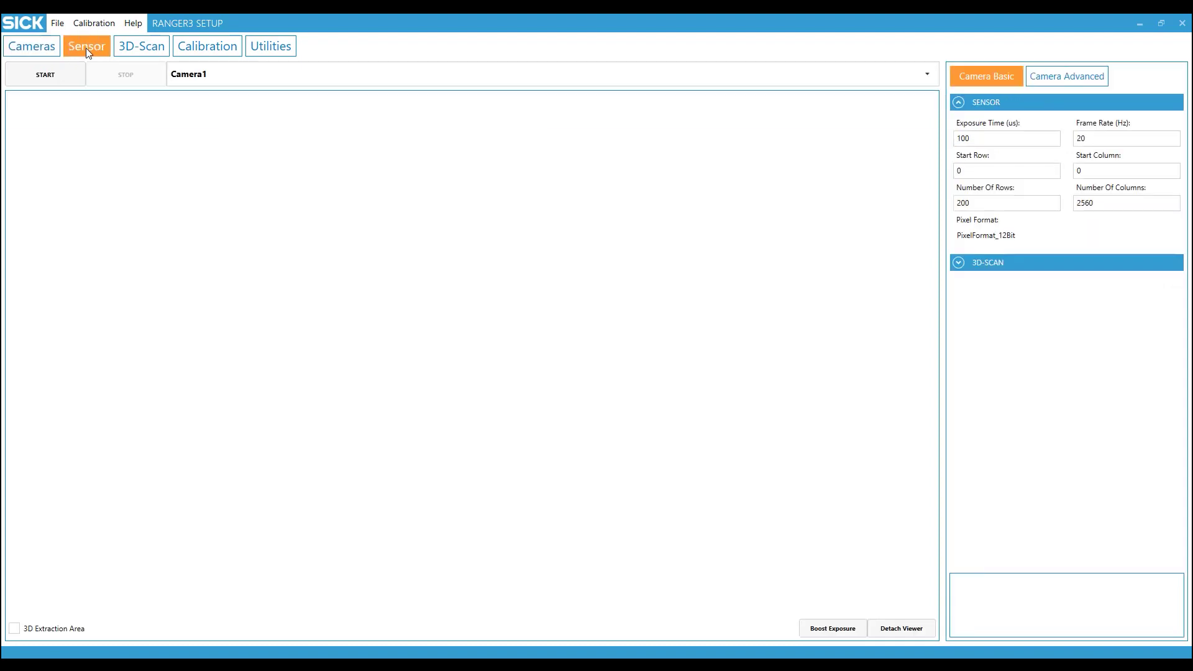
{"action": "left_click", "coordinate": [54, 79]}
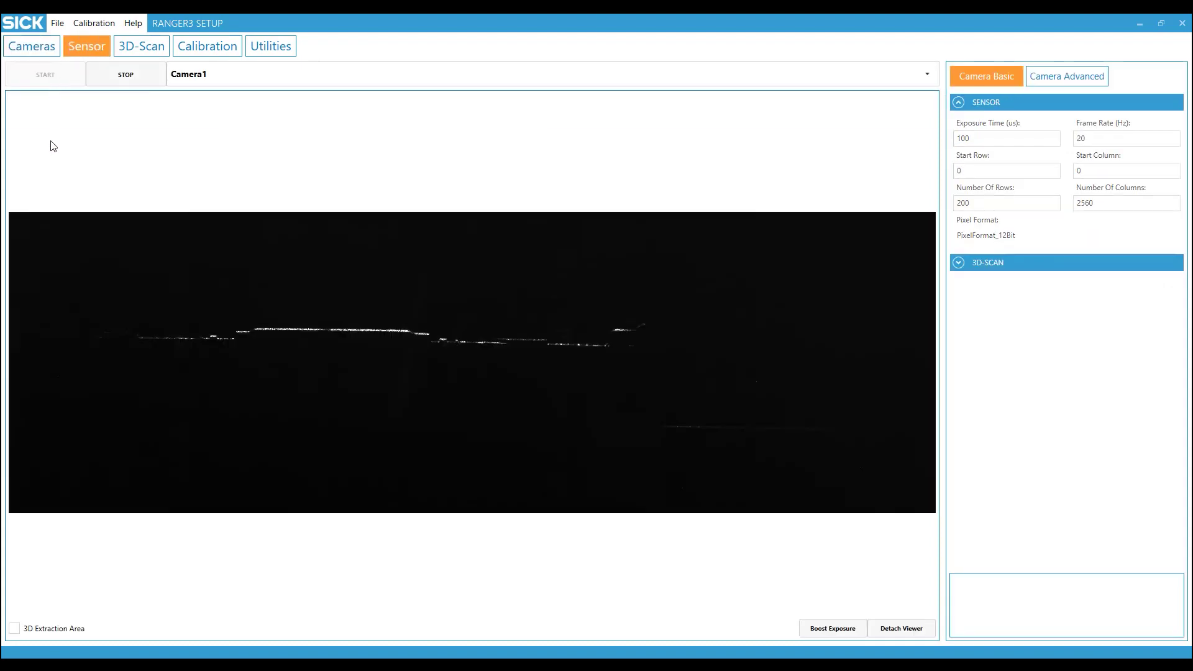
{"action": "left_click", "coordinate": [20, 630]}
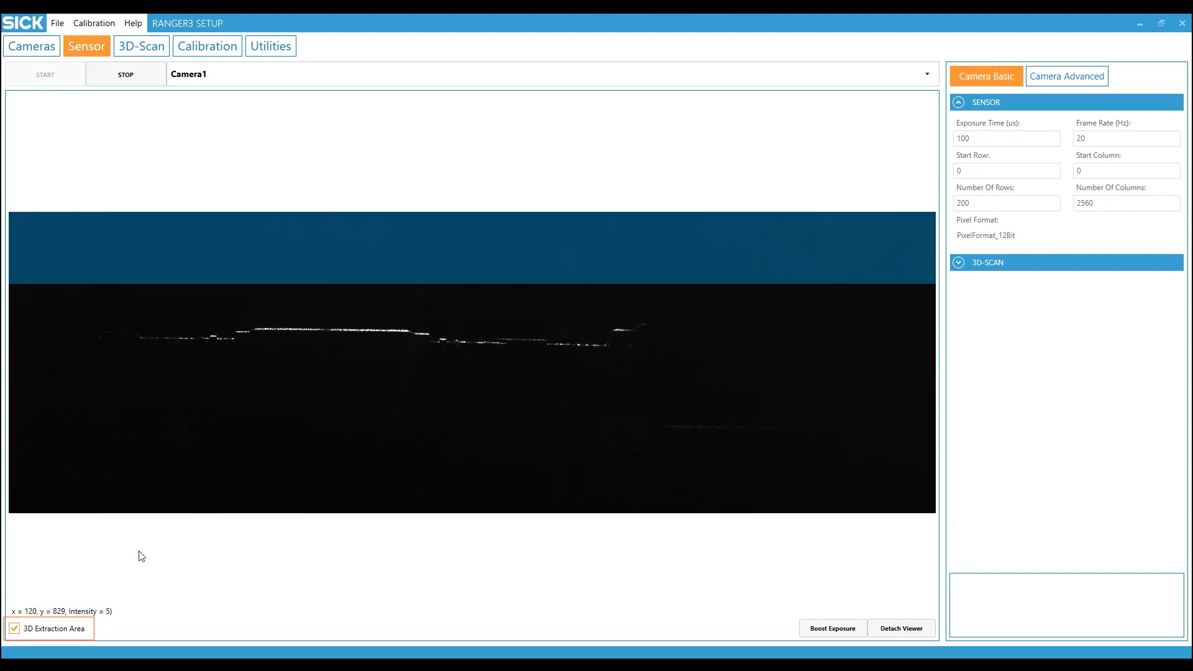
{"action": "left_click", "coordinate": [158, 83]}
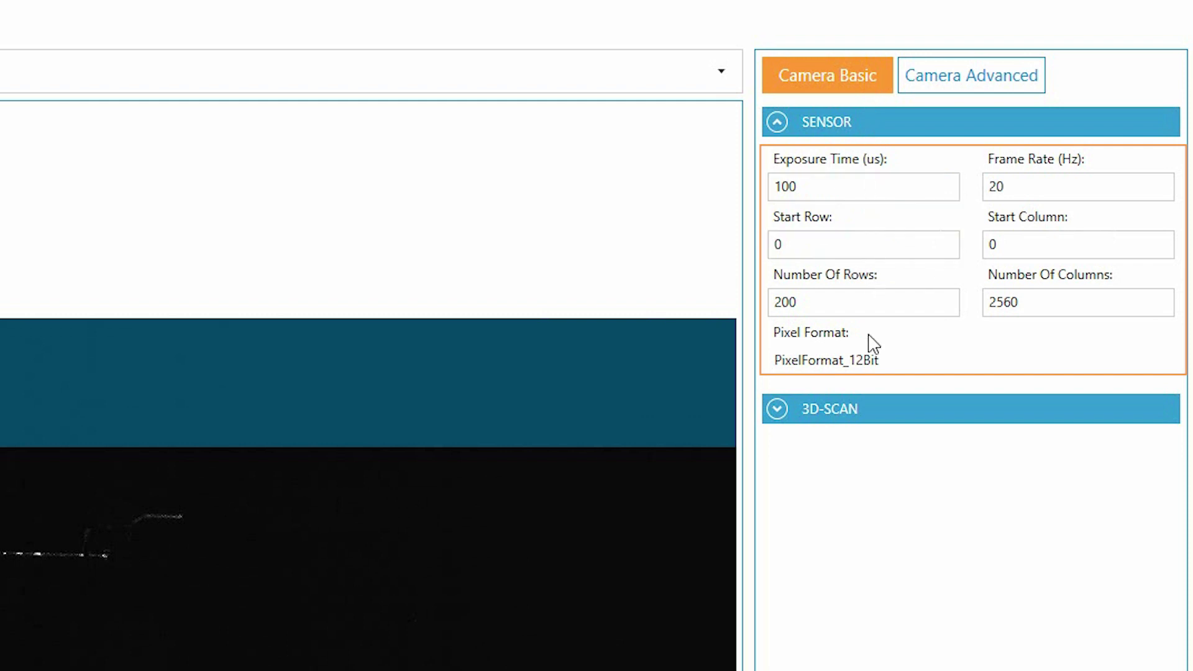
- Set the sensor region's Start Row to 284
{"action": "left_click", "coordinate": [867, 245]}
{"action": "key", "text": "BackSpace"}
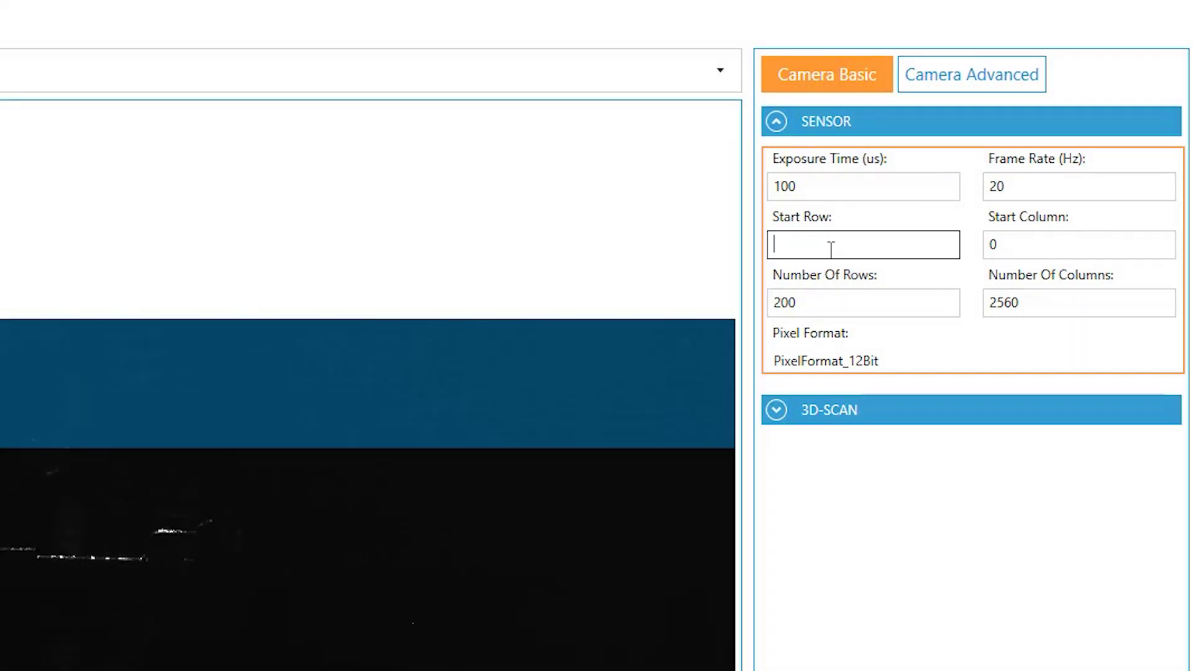
{"action": "type", "text": "284"}
{"action": "key", "text": "Return"}
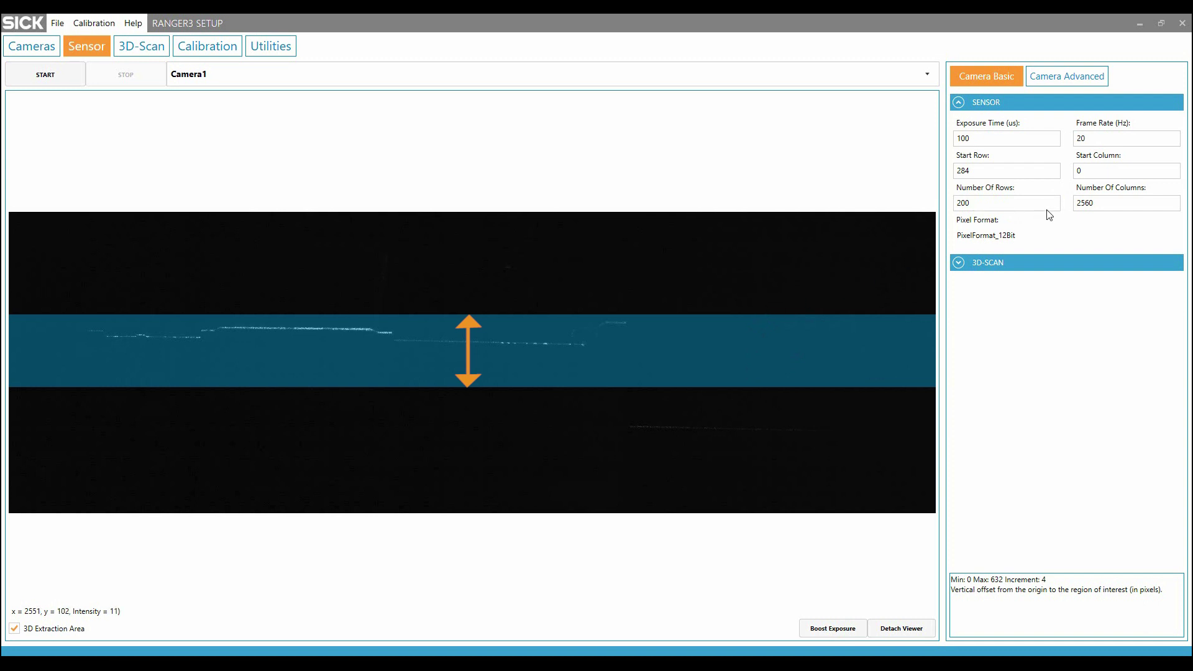
{"action": "left_click", "coordinate": [818, 195]}
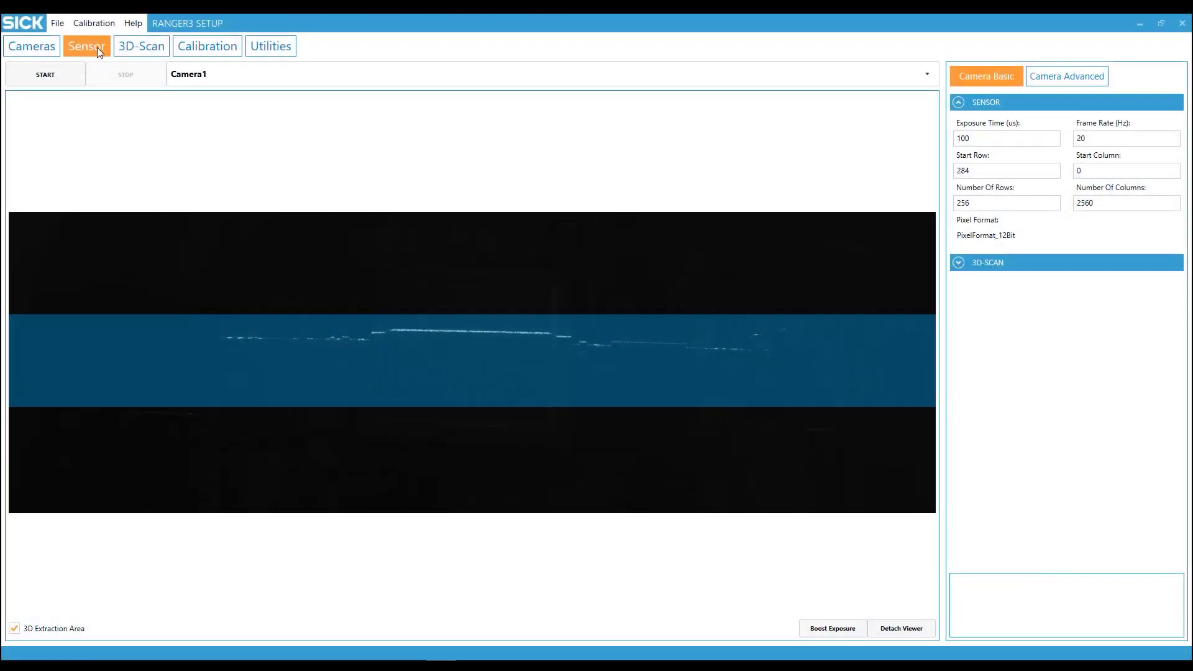
- Start the live sawtooth profile image and save the sensor image as 11
{"action": "left_click", "coordinate": [71, 73]}
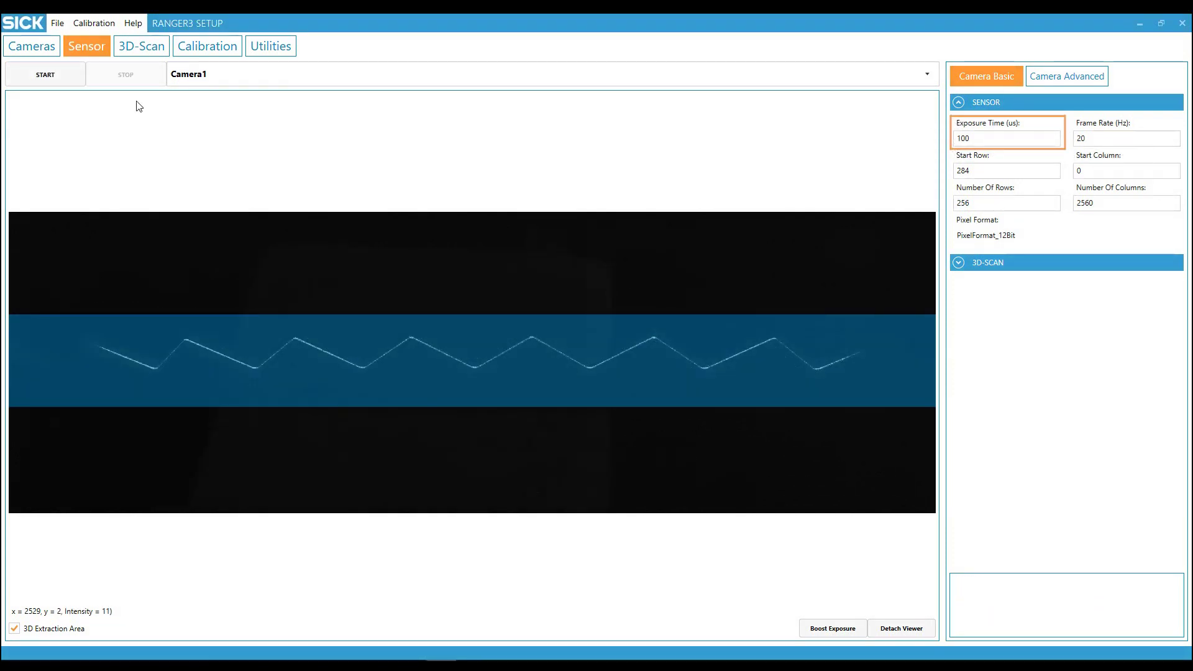
{"action": "left_click", "coordinate": [58, 23]}
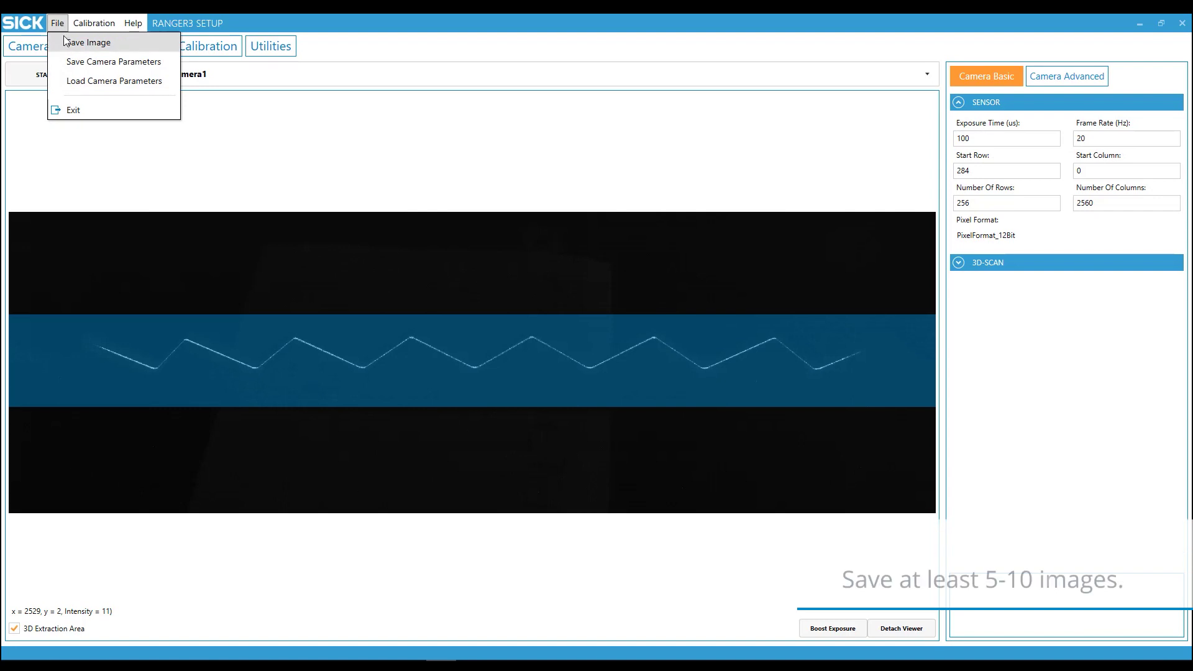
{"action": "left_click", "coordinate": [63, 37]}
{"action": "type", "text": "11"}
{"action": "key", "text": "Return"}
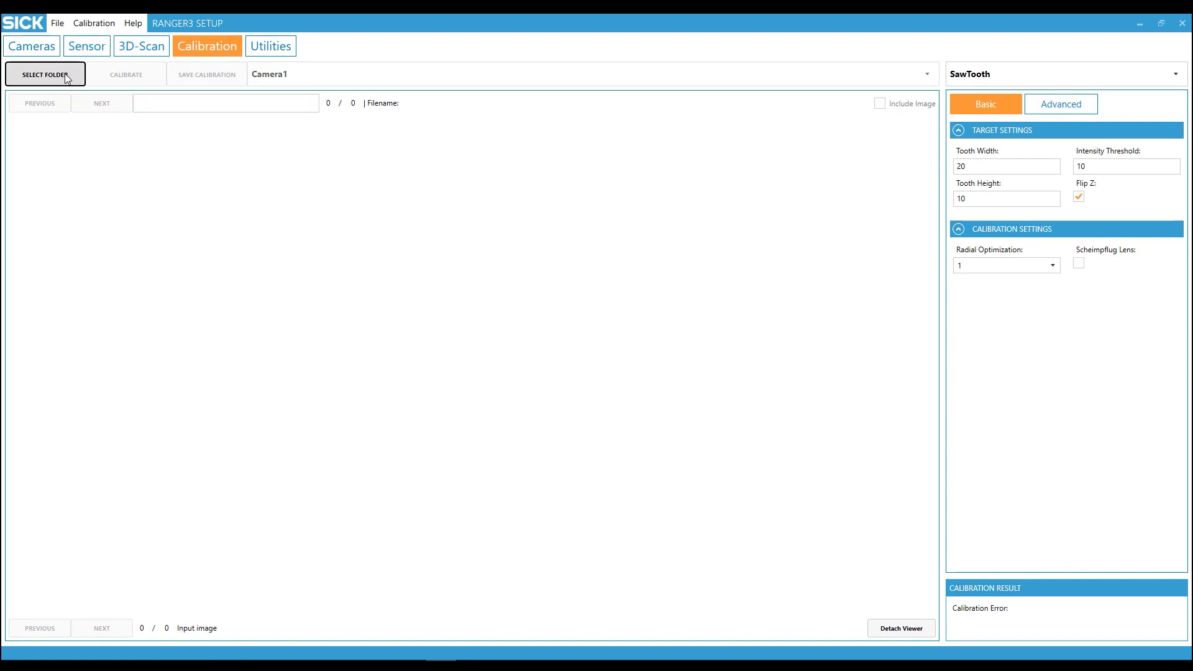
- Load the Calibration_images folder and run the calibration on the saved sawtooth images
{"action": "left_click", "coordinate": [44, 74]}
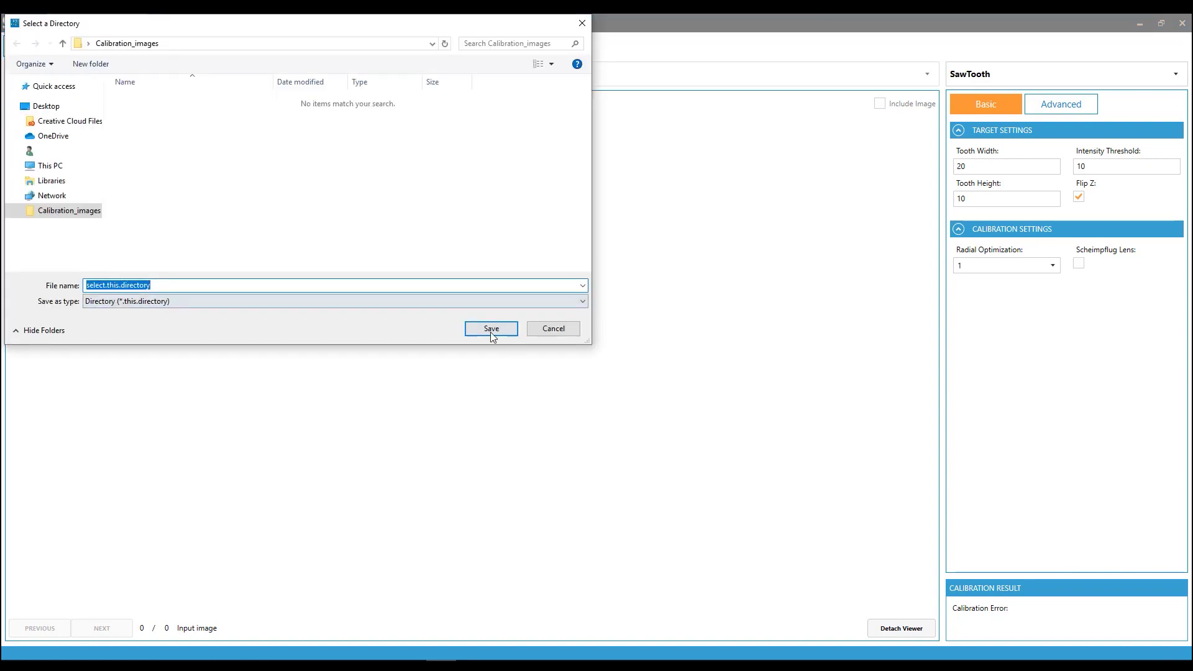
{"action": "left_click", "coordinate": [492, 334]}
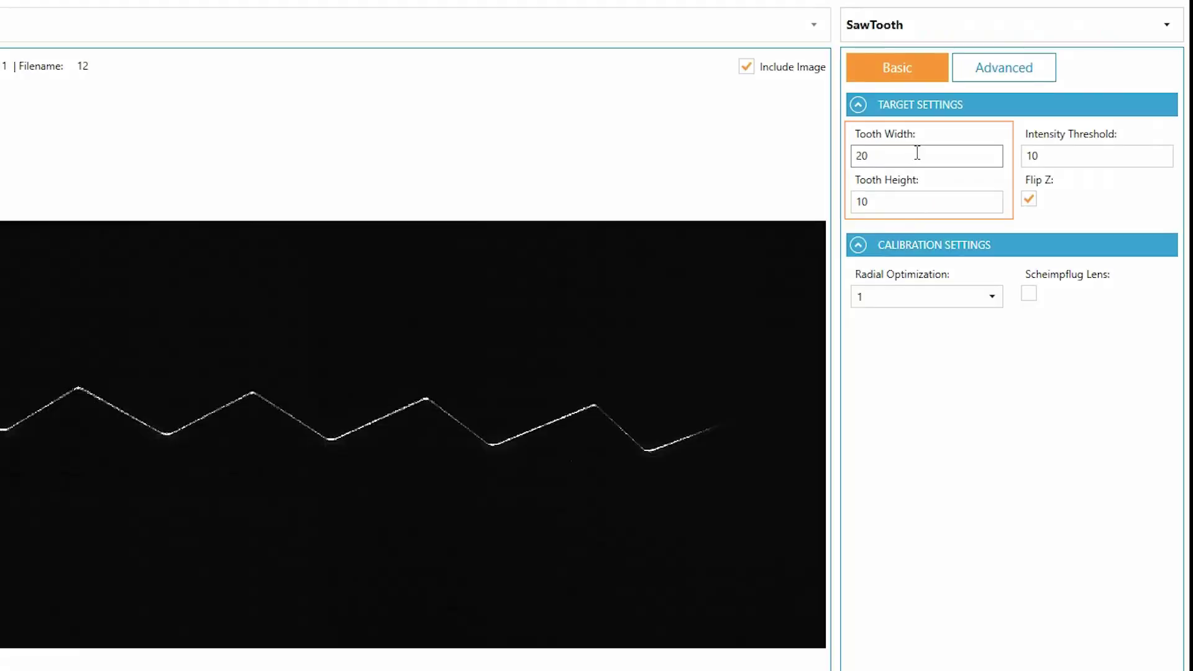
{"action": "mouse_move", "coordinate": [999, 152]}
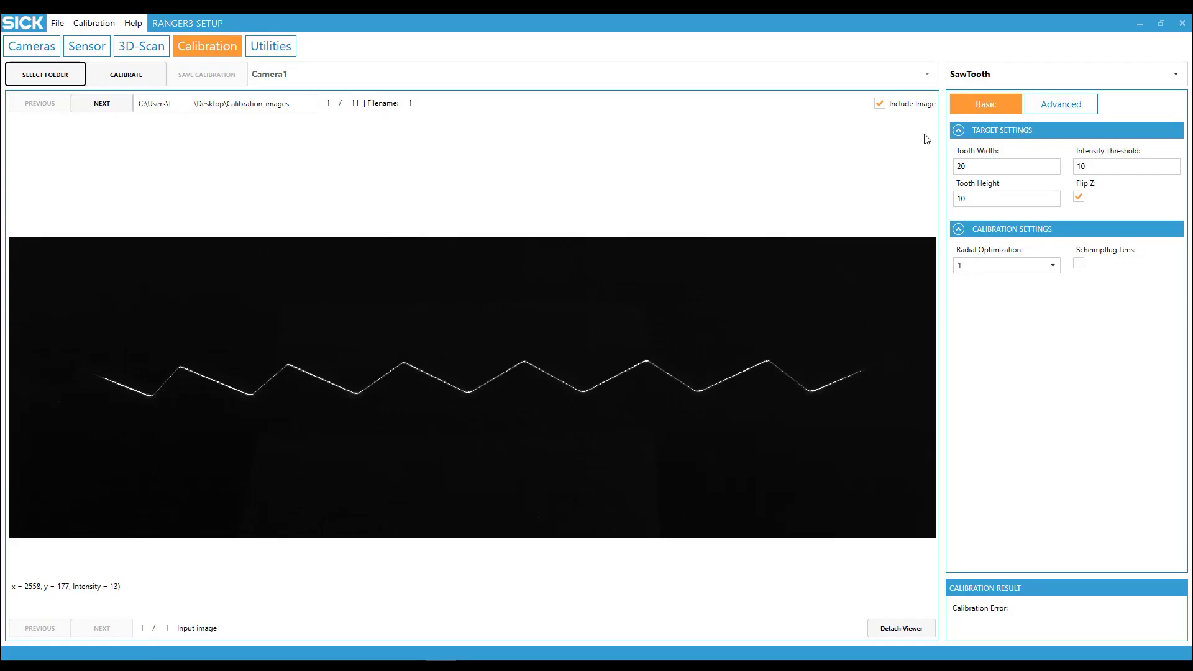
{"action": "left_click", "coordinate": [143, 77]}
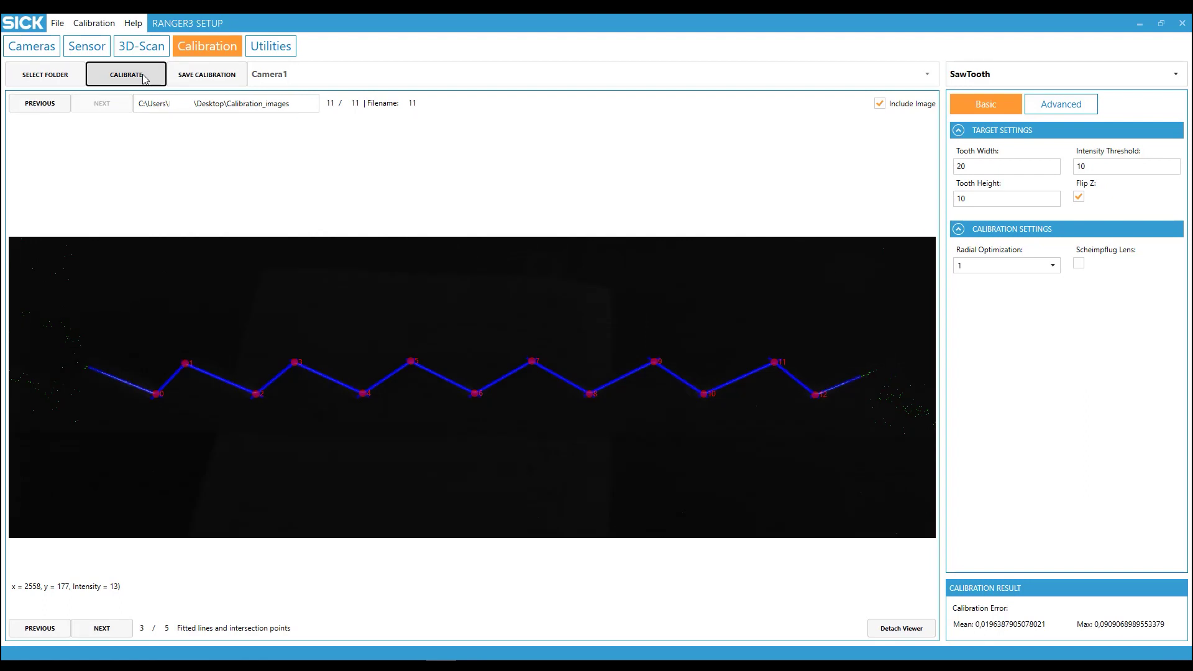
- Step through the calibration result views, then back to the input image
{"action": "left_click", "coordinate": [102, 629]}
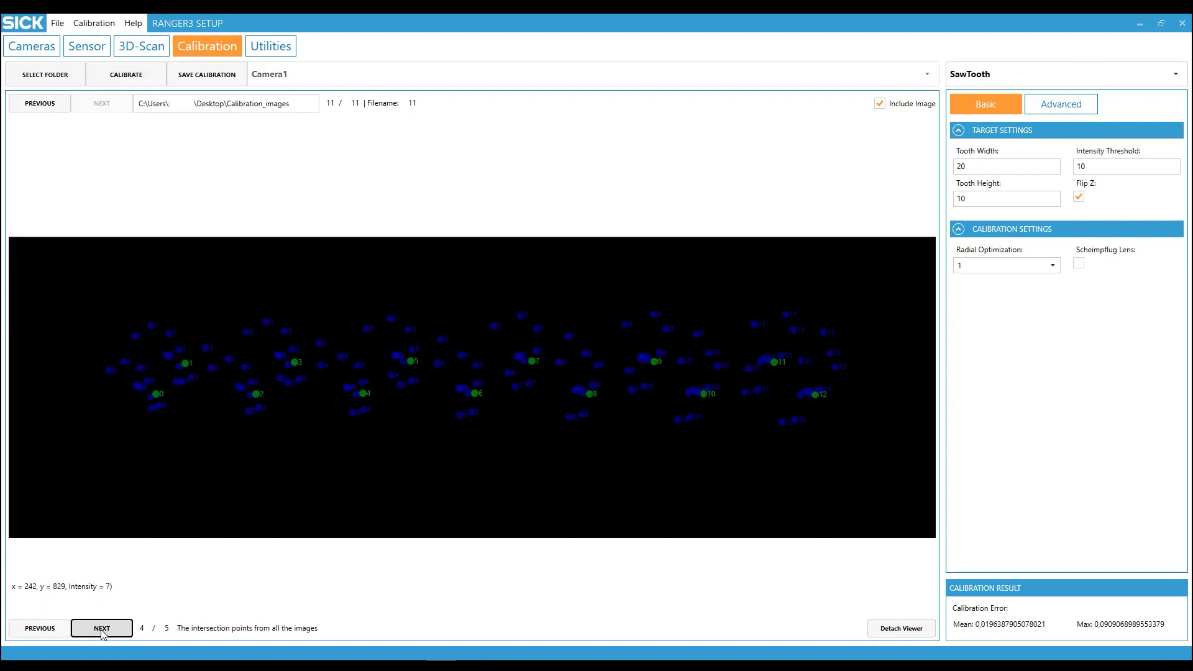
{"action": "left_click", "coordinate": [103, 631]}
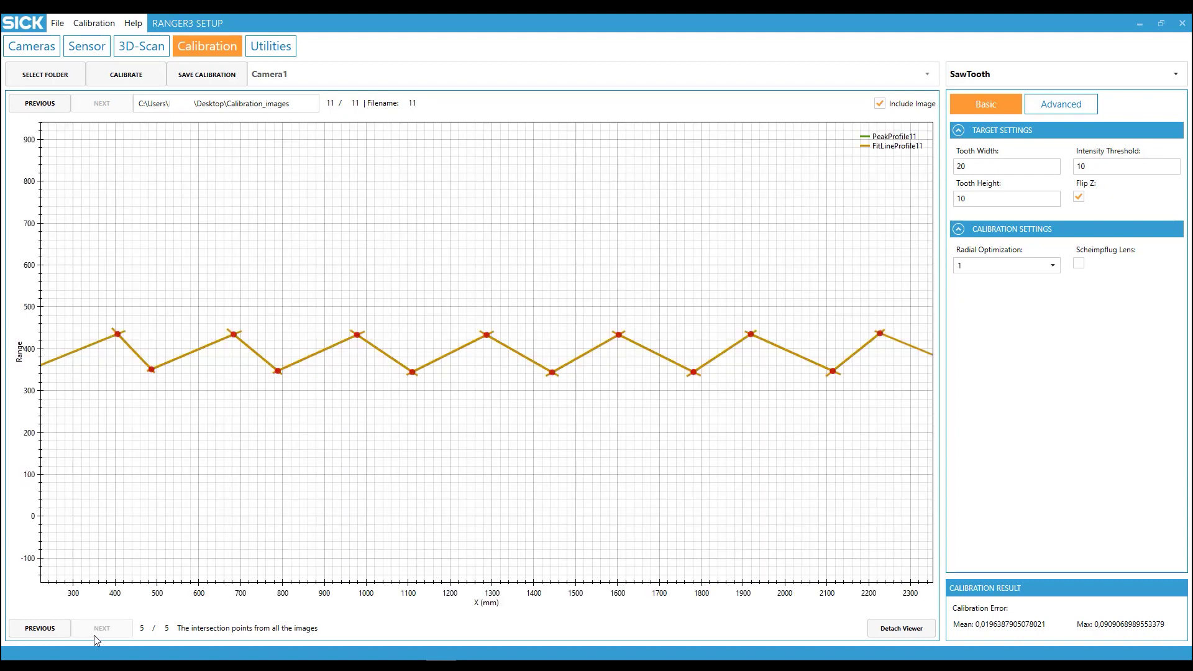
{"action": "left_click", "coordinate": [55, 634]}
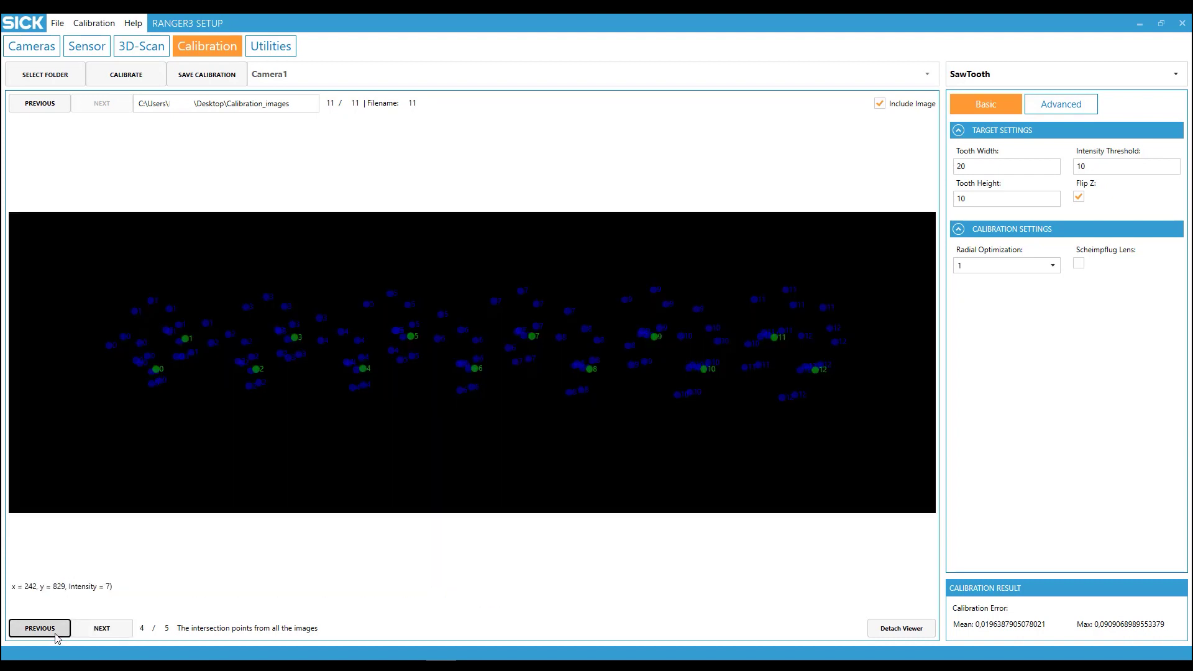
{"action": "left_click", "coordinate": [55, 634]}
{"action": "left_click", "coordinate": [55, 635]}
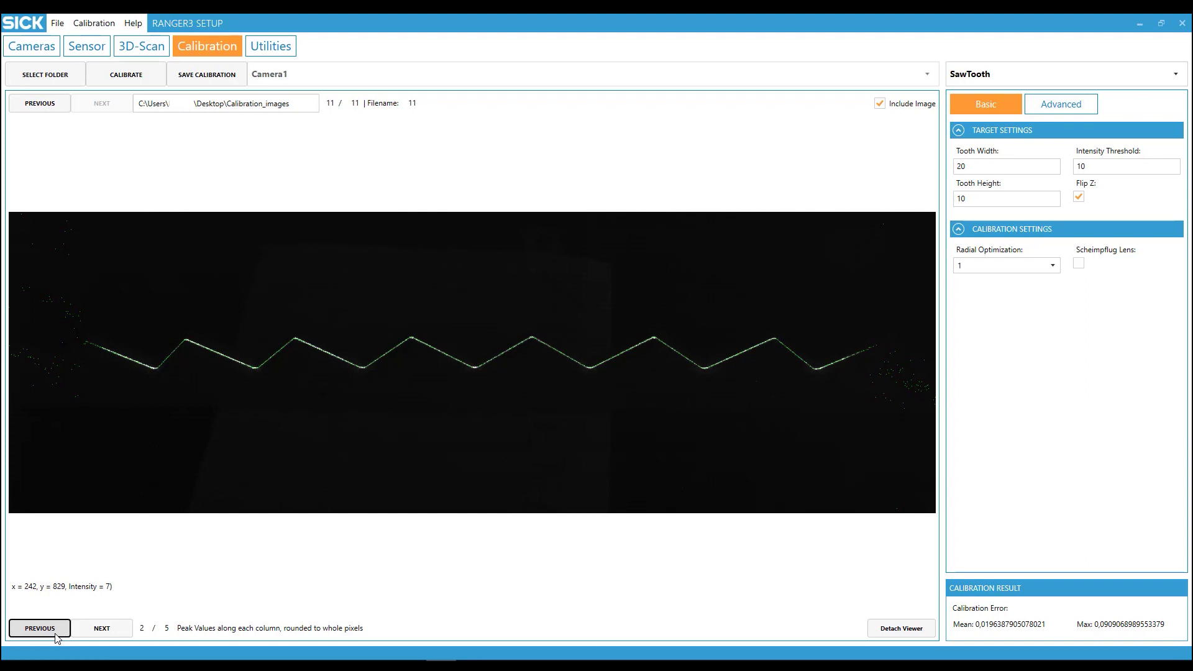
{"action": "left_click", "coordinate": [55, 635]}
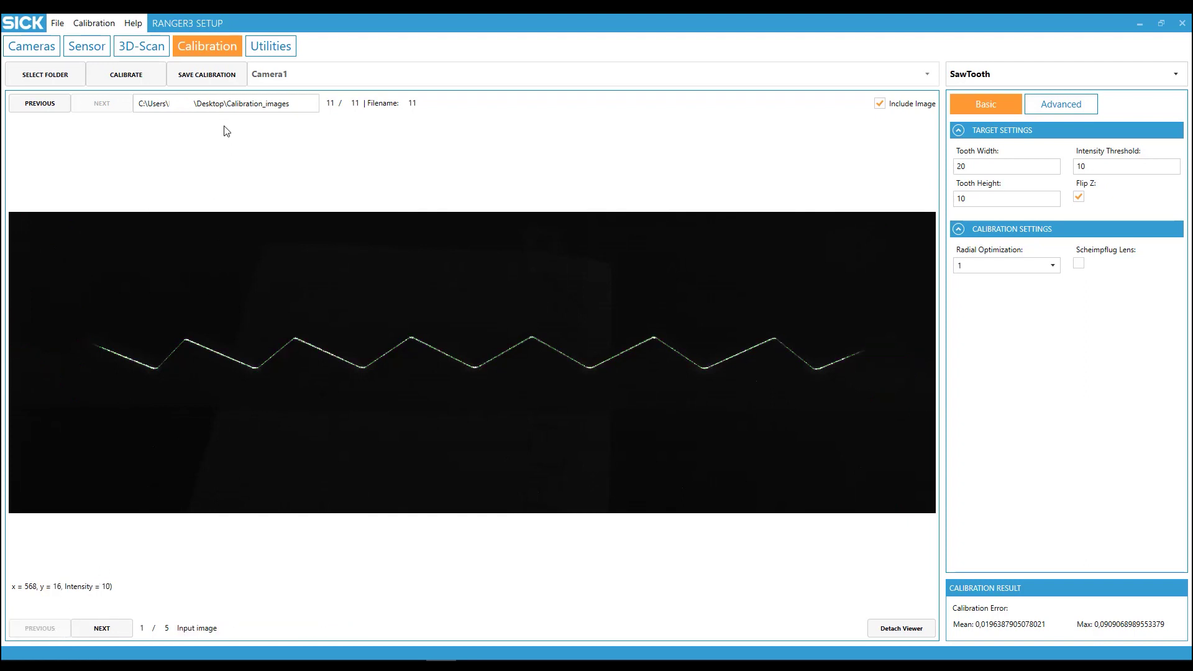
- Save the calibration as CalibrationResult.json in Calibration_images and add it to Camera1
{"action": "left_click", "coordinate": [225, 83]}
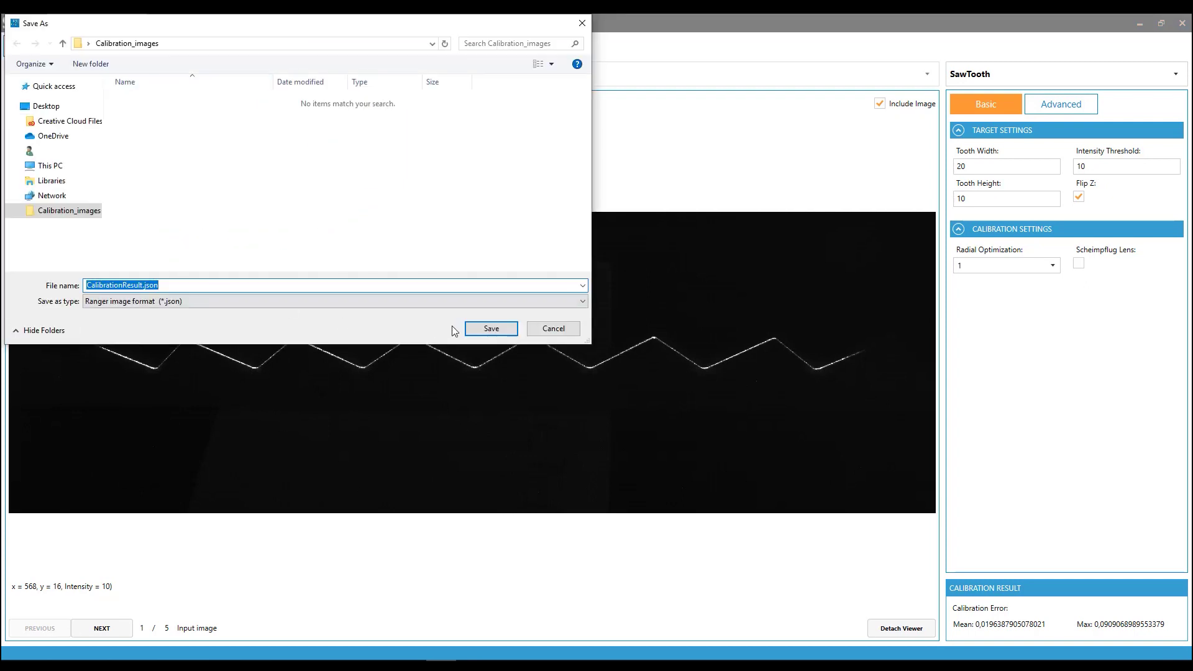
{"action": "left_click", "coordinate": [491, 328]}
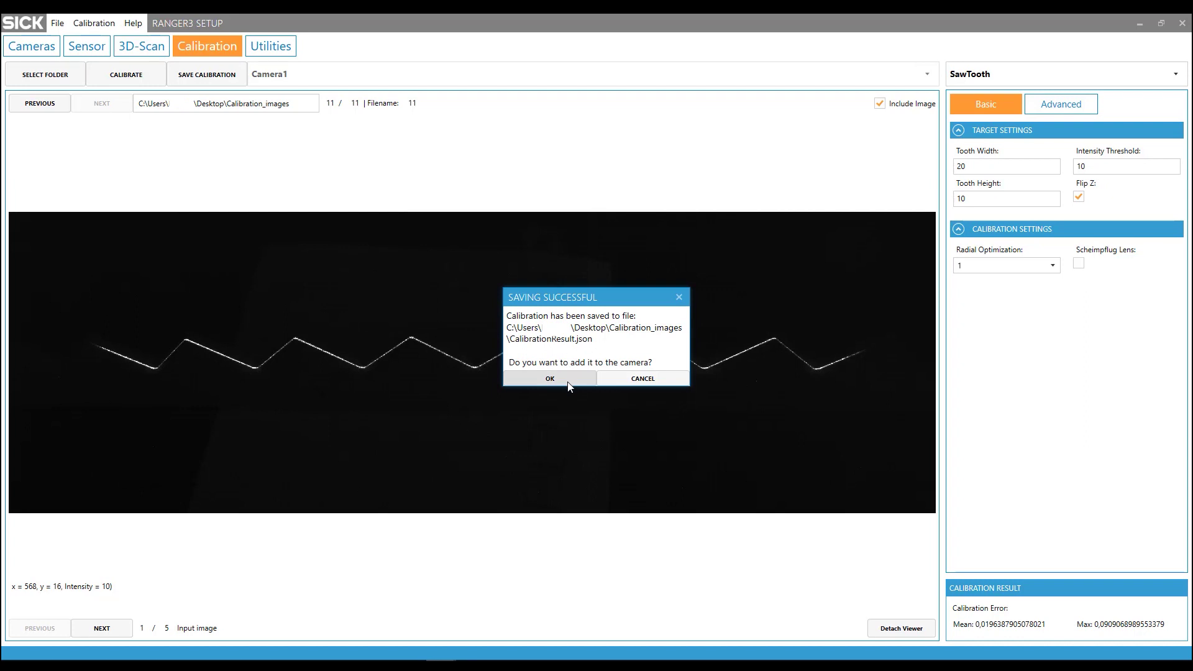
{"action": "left_click", "coordinate": [568, 382]}
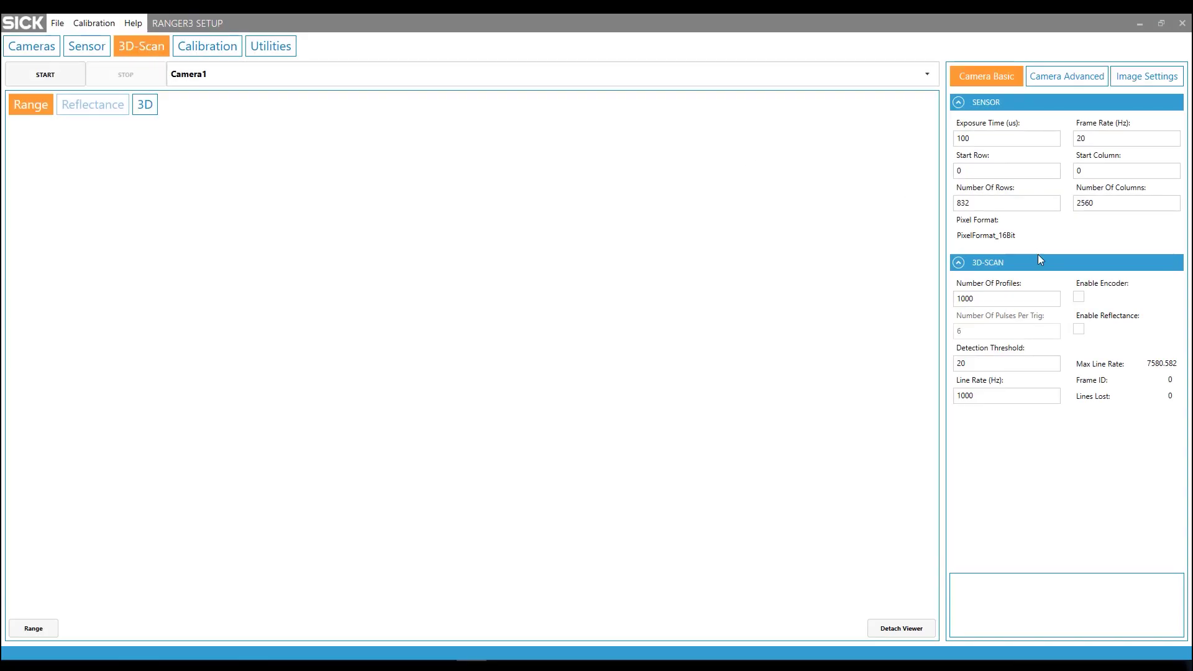
- Enable encoder and reflectance, then capture a range scan of the dot-grid target
{"action": "left_click", "coordinate": [1079, 297]}
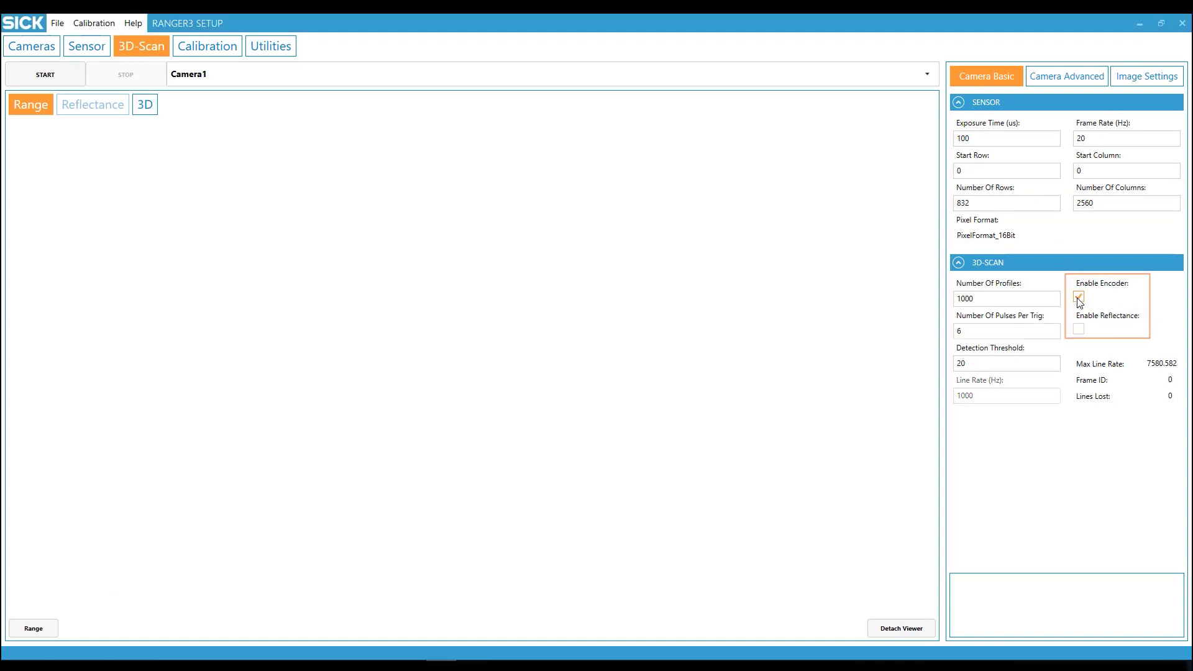
{"action": "left_click", "coordinate": [1079, 330]}
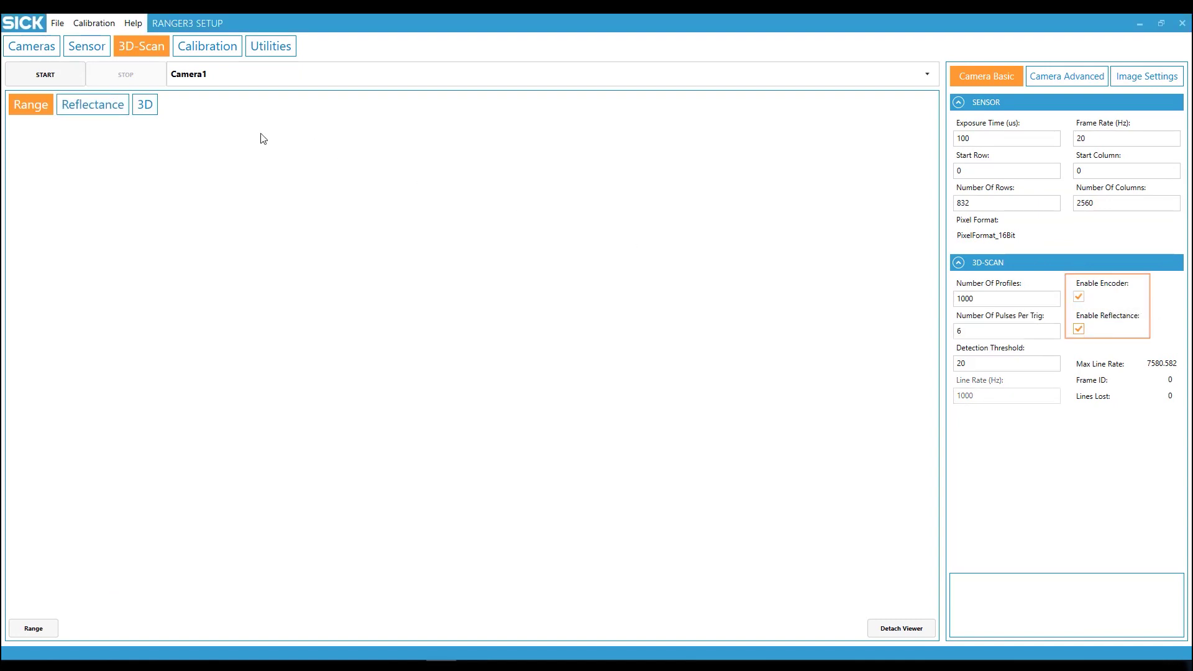
{"action": "left_click", "coordinate": [45, 76]}
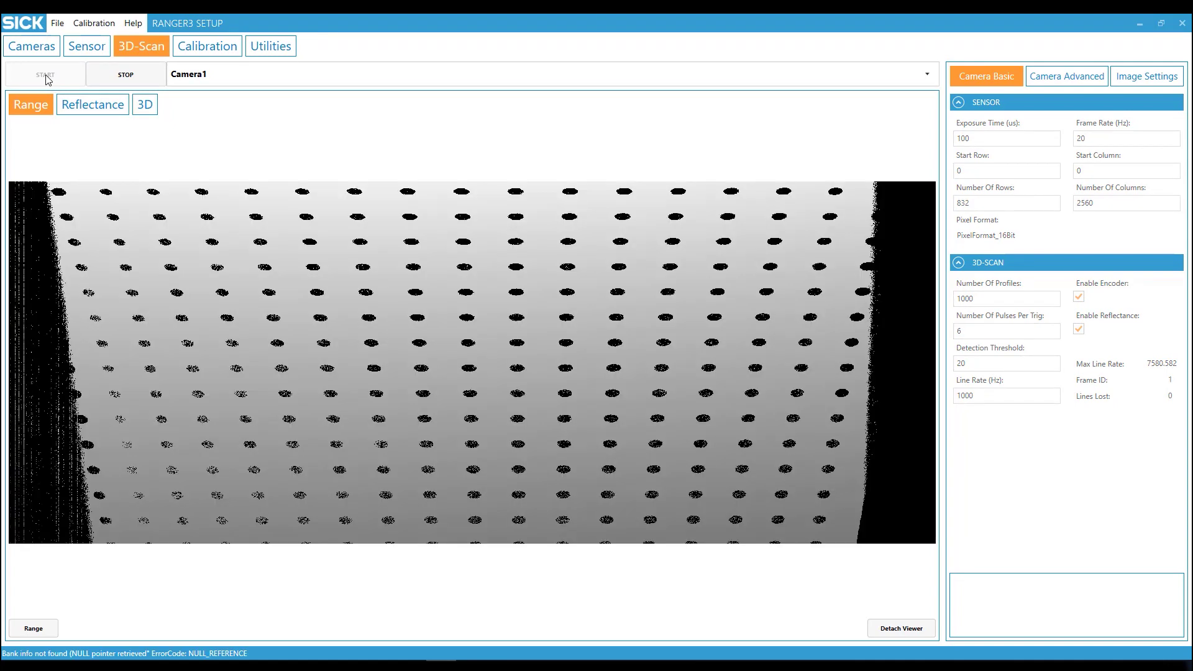
{"action": "left_click", "coordinate": [102, 79]}
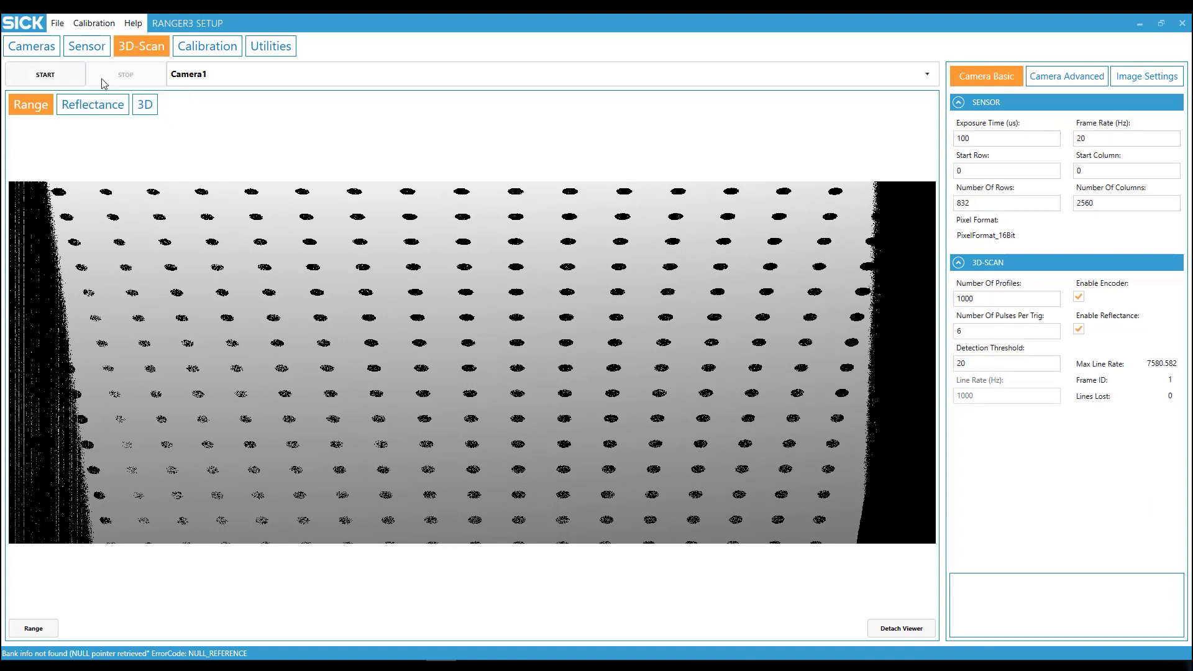
- Show the reflectance image and save it as 1.dat in the DotWedge folder
{"action": "left_click", "coordinate": [83, 116]}
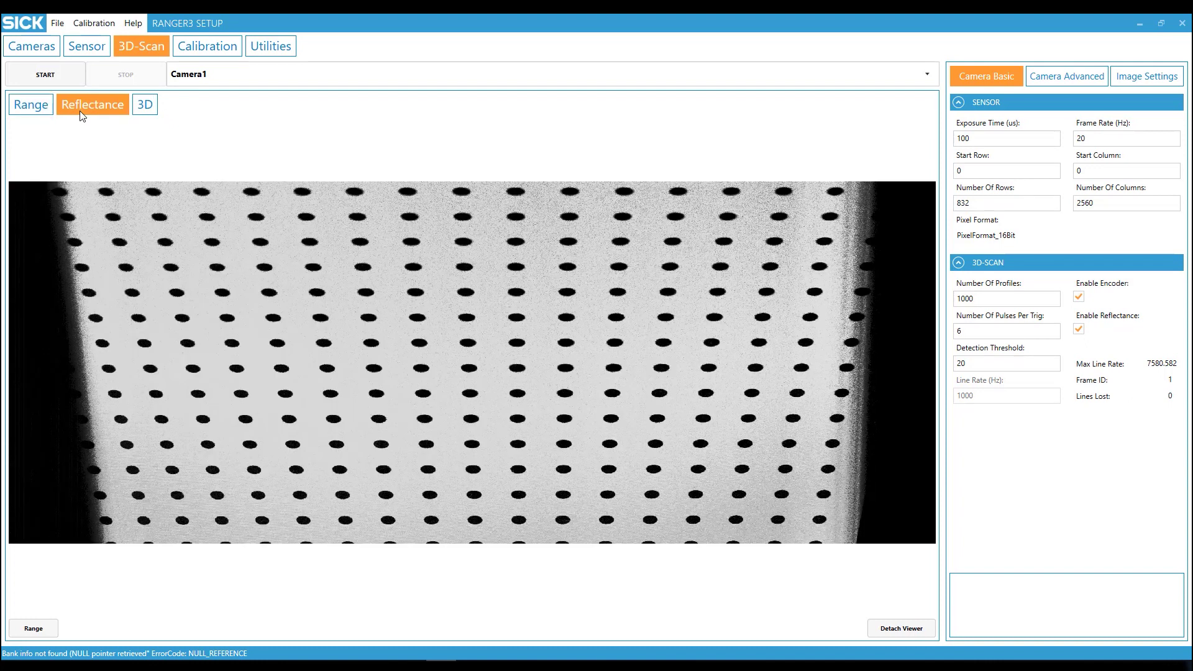
{"action": "left_click", "coordinate": [58, 25]}
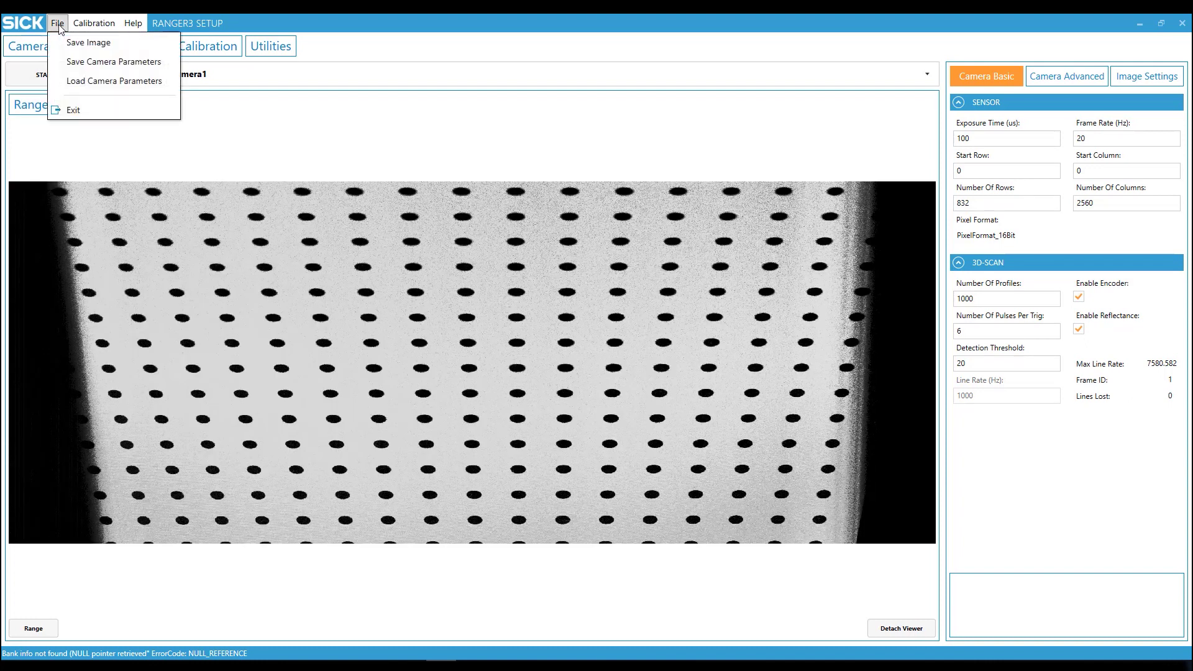
{"action": "left_click", "coordinate": [77, 42]}
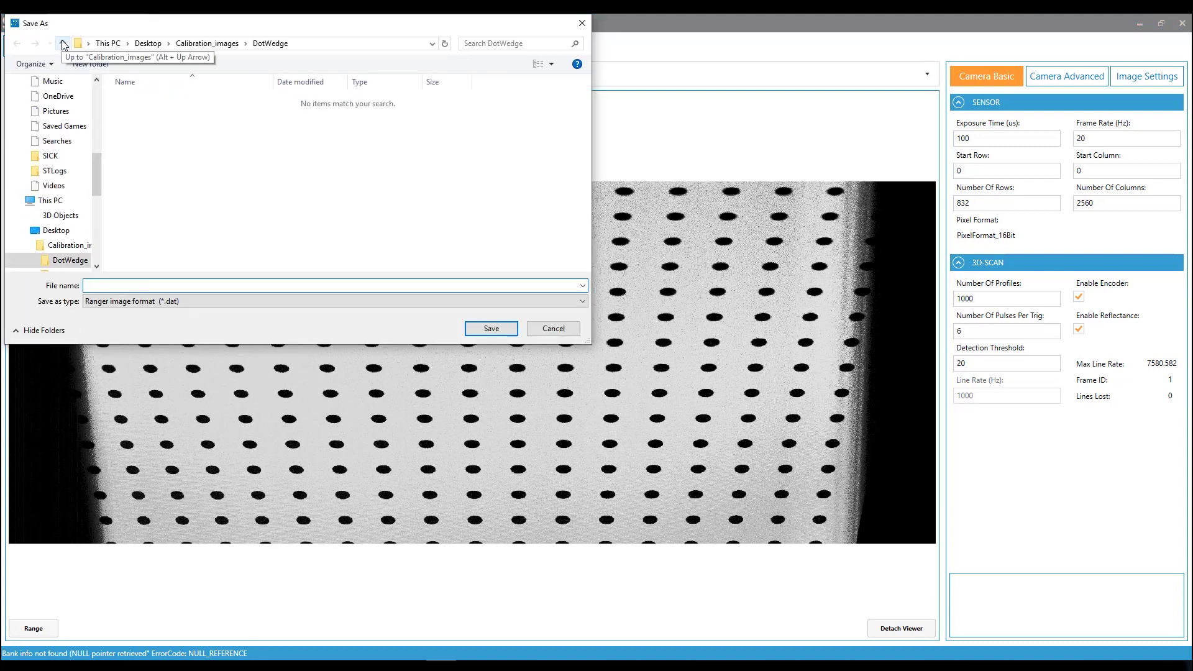
{"action": "type", "text": "1"}
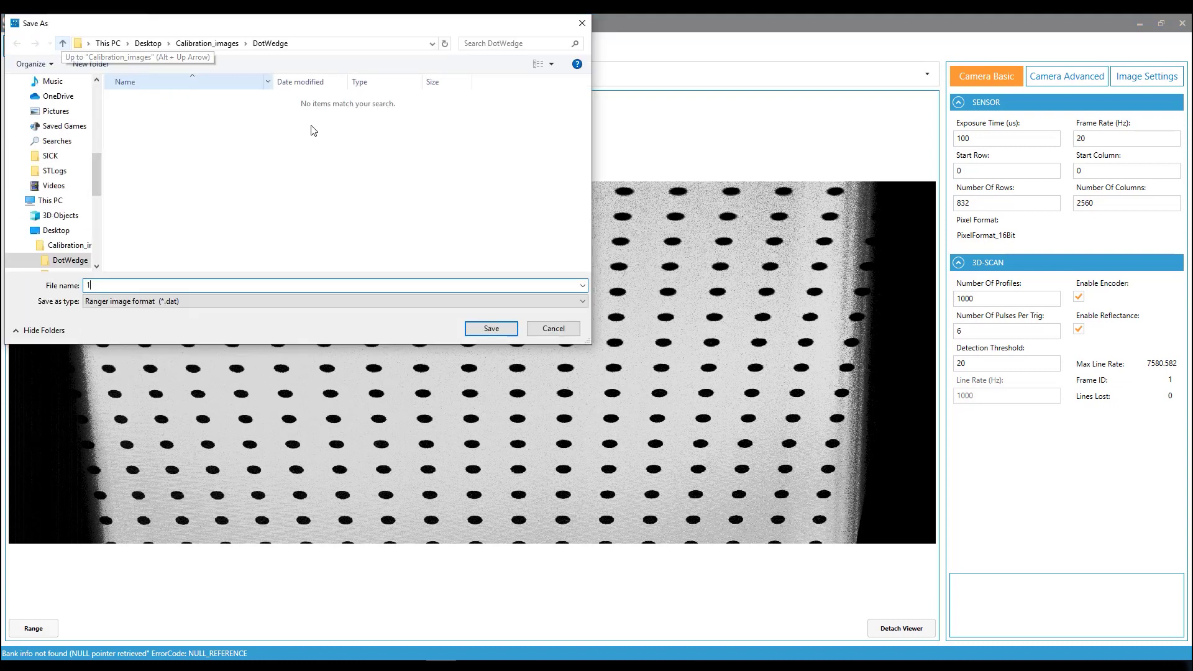
{"action": "left_click", "coordinate": [491, 330]}
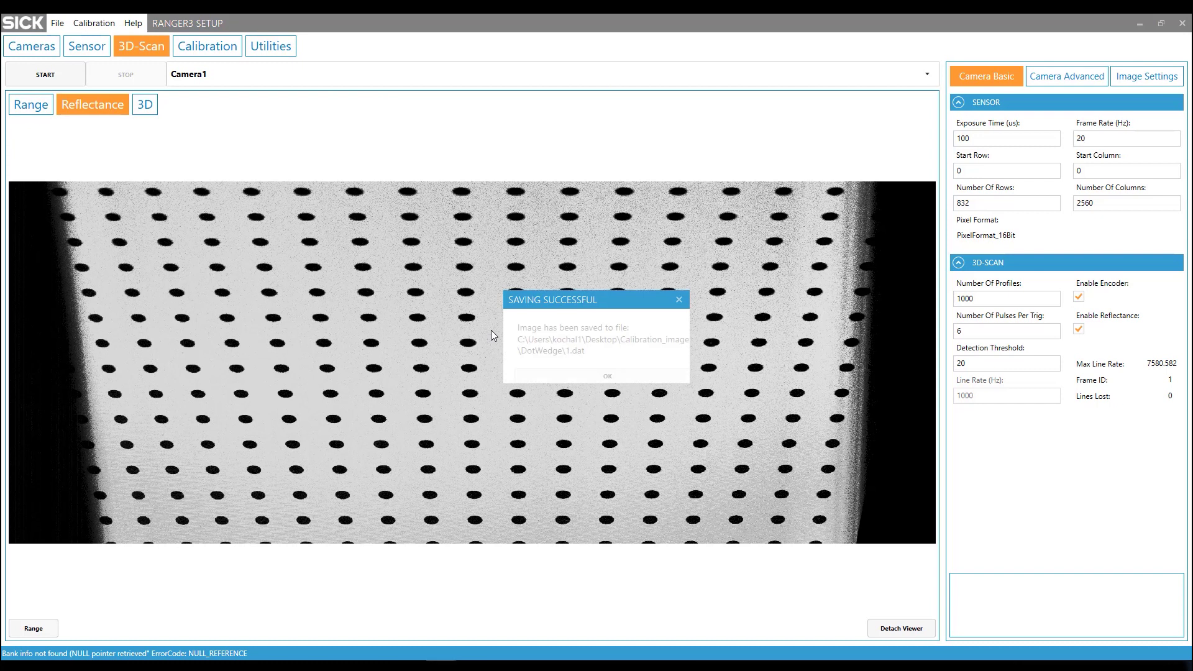
{"action": "left_click", "coordinate": [551, 372]}
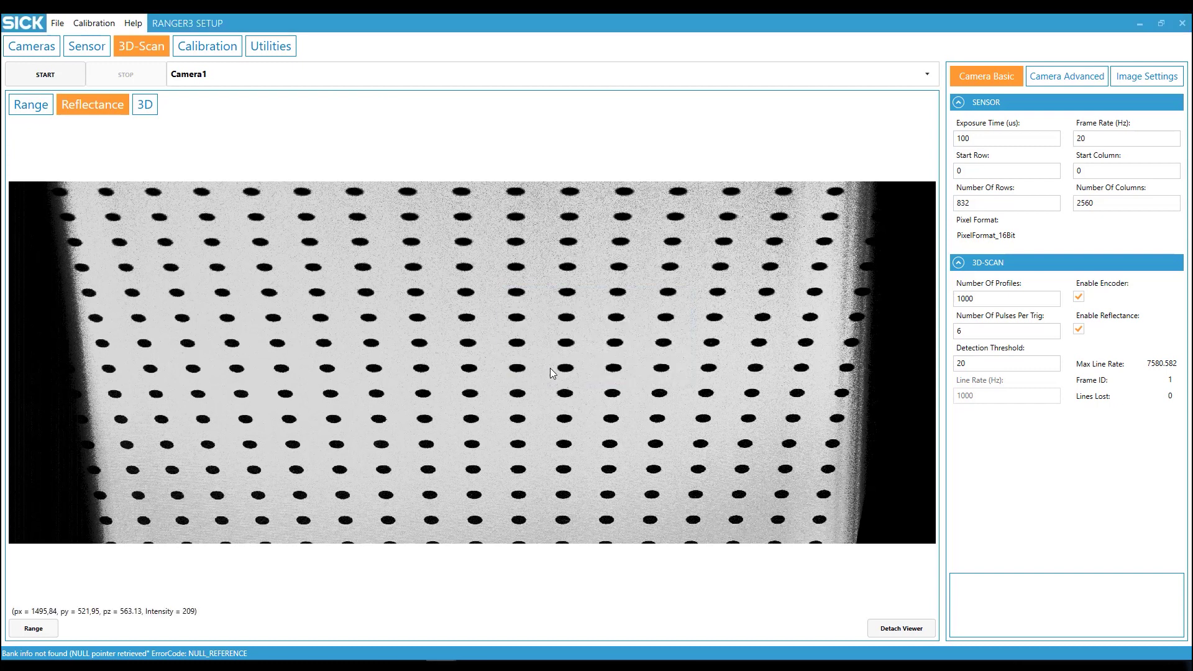
- On the Calibration page, set Dot Distance X to 7.5 and Dot Distance Z to 2.38
{"action": "left_click", "coordinate": [215, 52]}
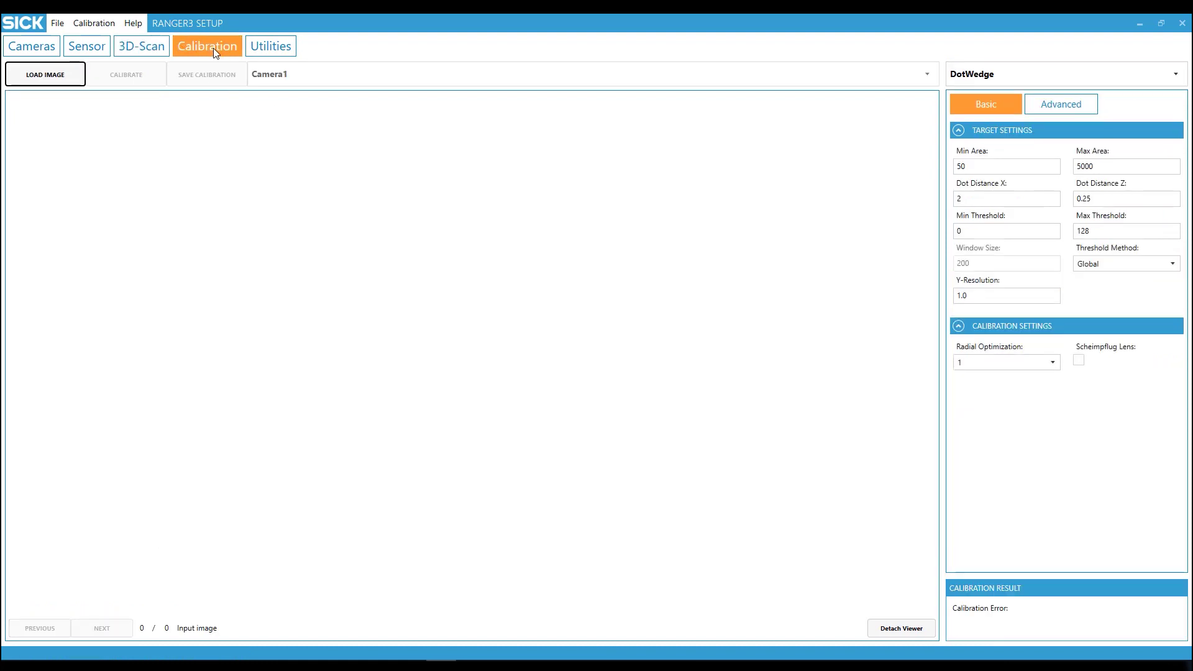
{"action": "left_click", "coordinate": [976, 200]}
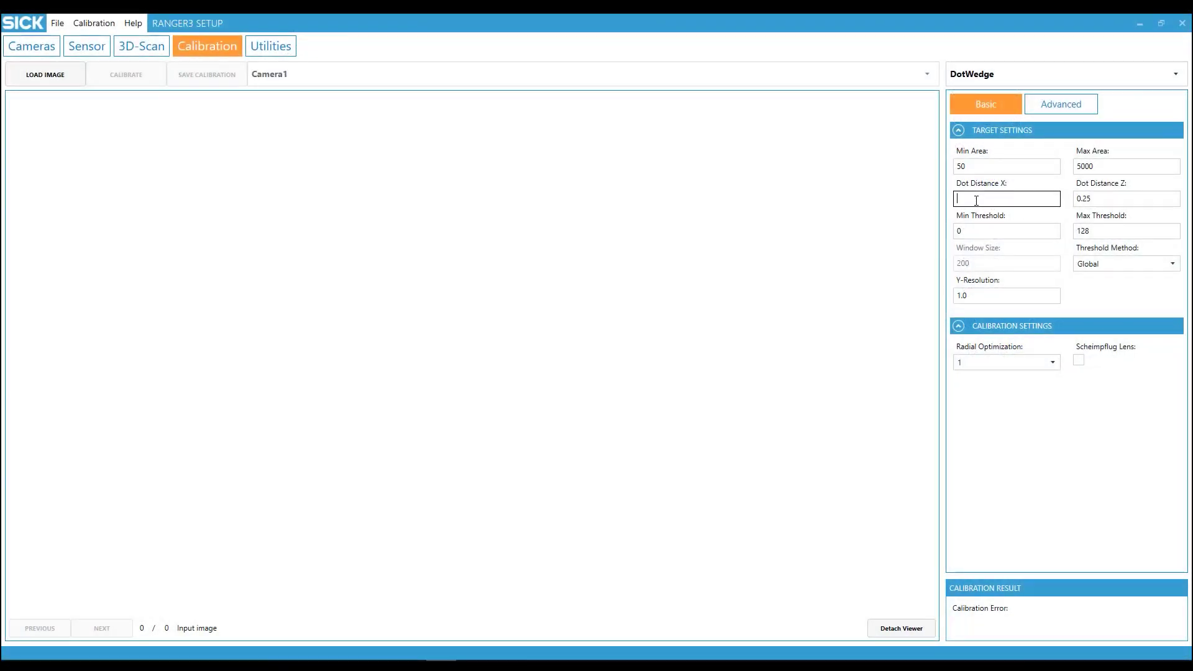
{"action": "type", "text": ".5"}
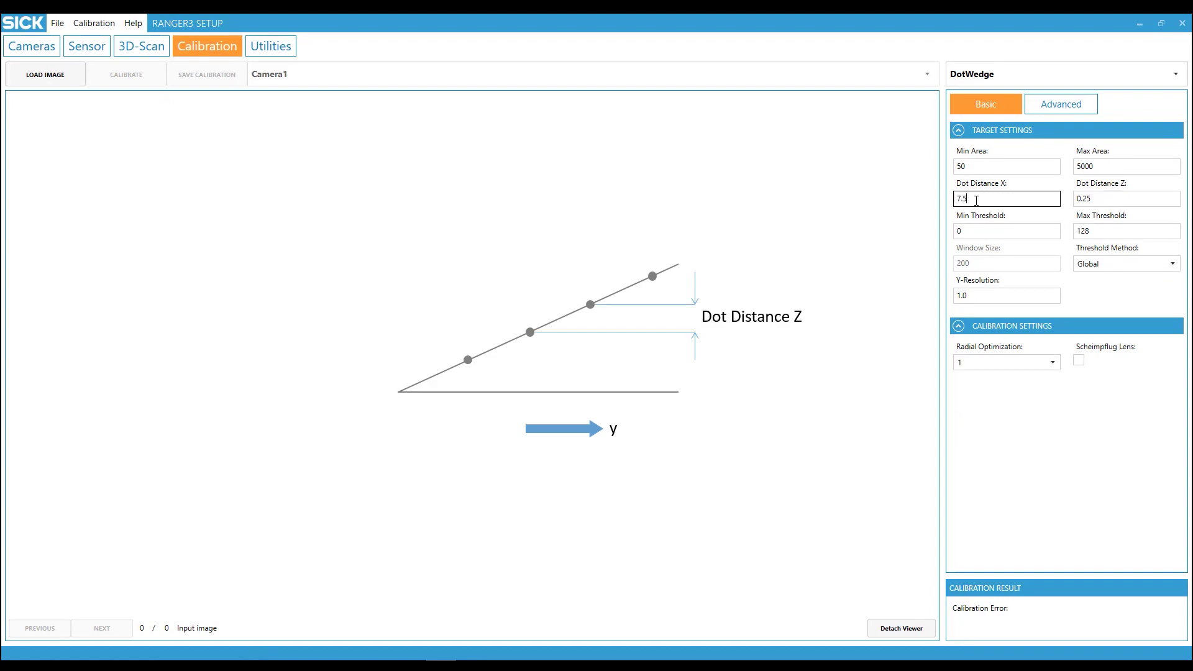
{"action": "left_click", "coordinate": [1101, 199]}
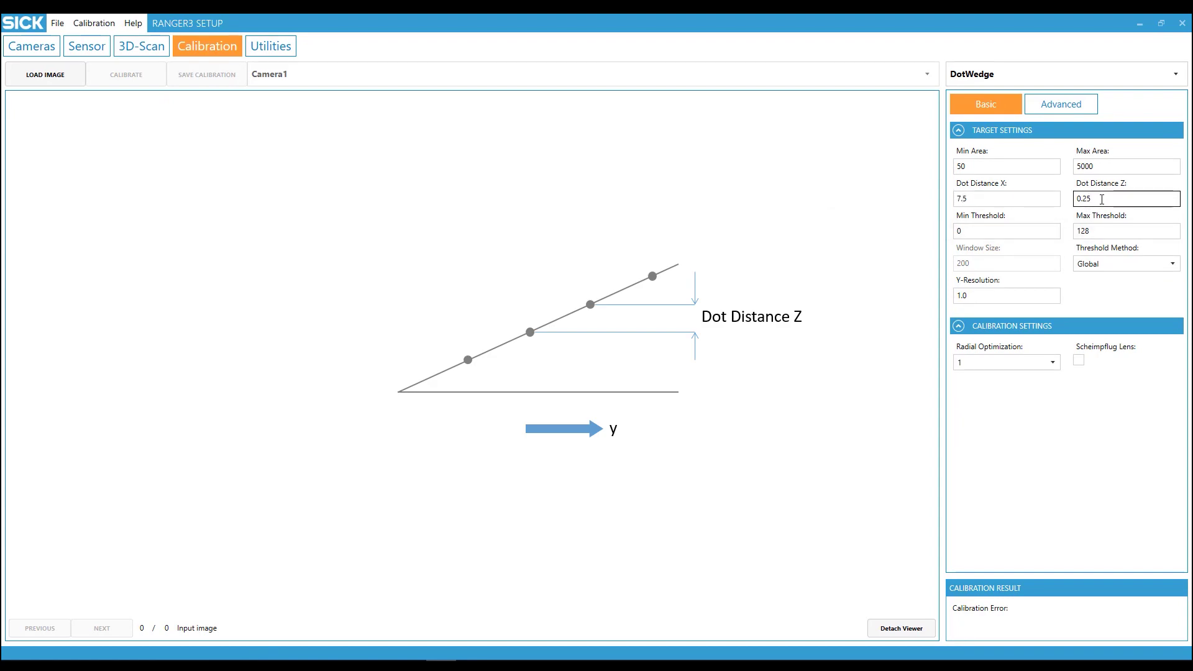
{"action": "key", "text": "BackSpace"}
{"action": "key", "text": "BackSpace"}
{"action": "key", "text": "BackSpace"}
{"action": "key", "text": "BackSpace"}
{"action": "type", "text": "2.38"}
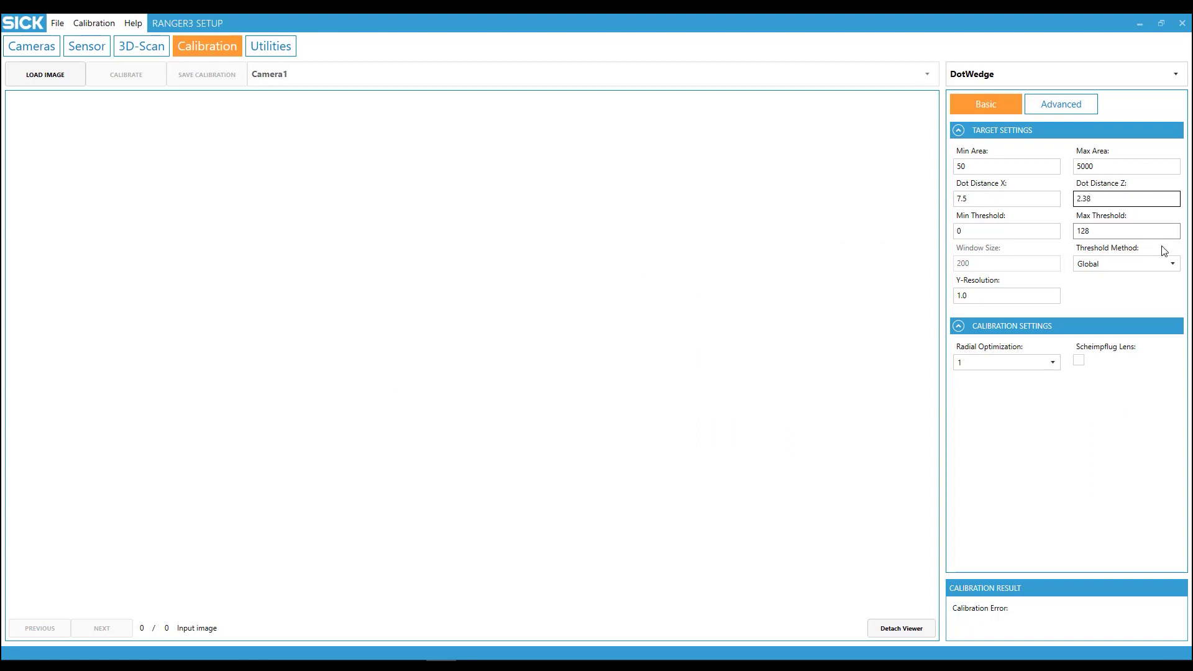
{"action": "left_click", "coordinate": [1113, 316]}
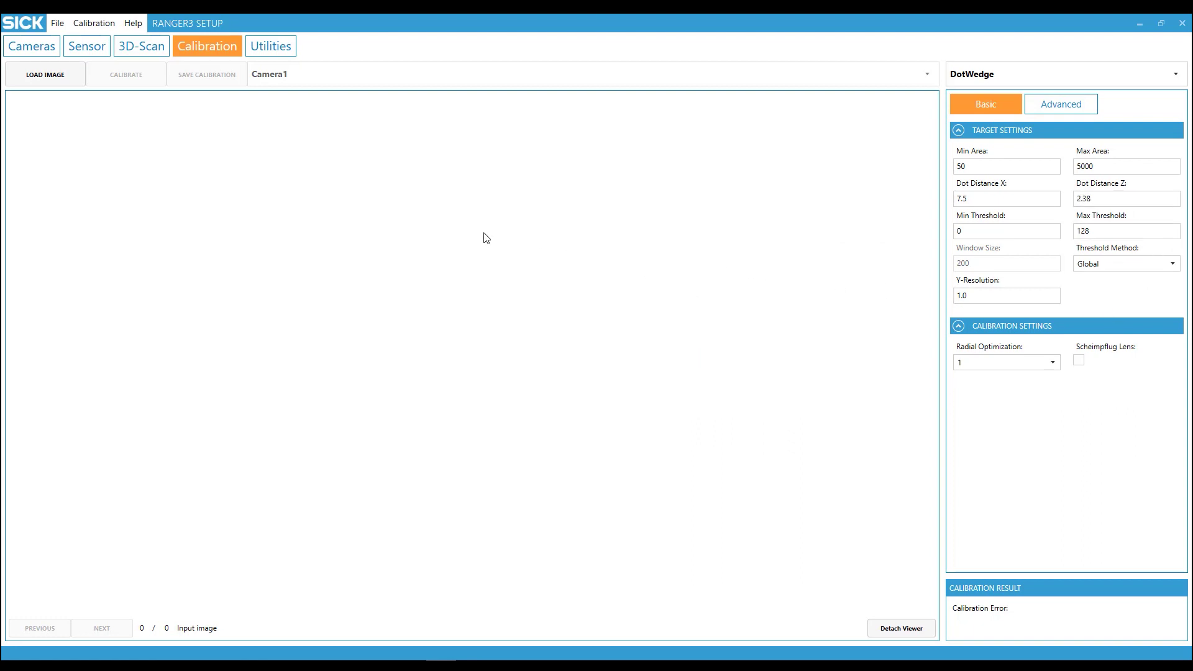
- Load the saved 1.dat image for calibration
{"action": "left_click", "coordinate": [42, 79]}
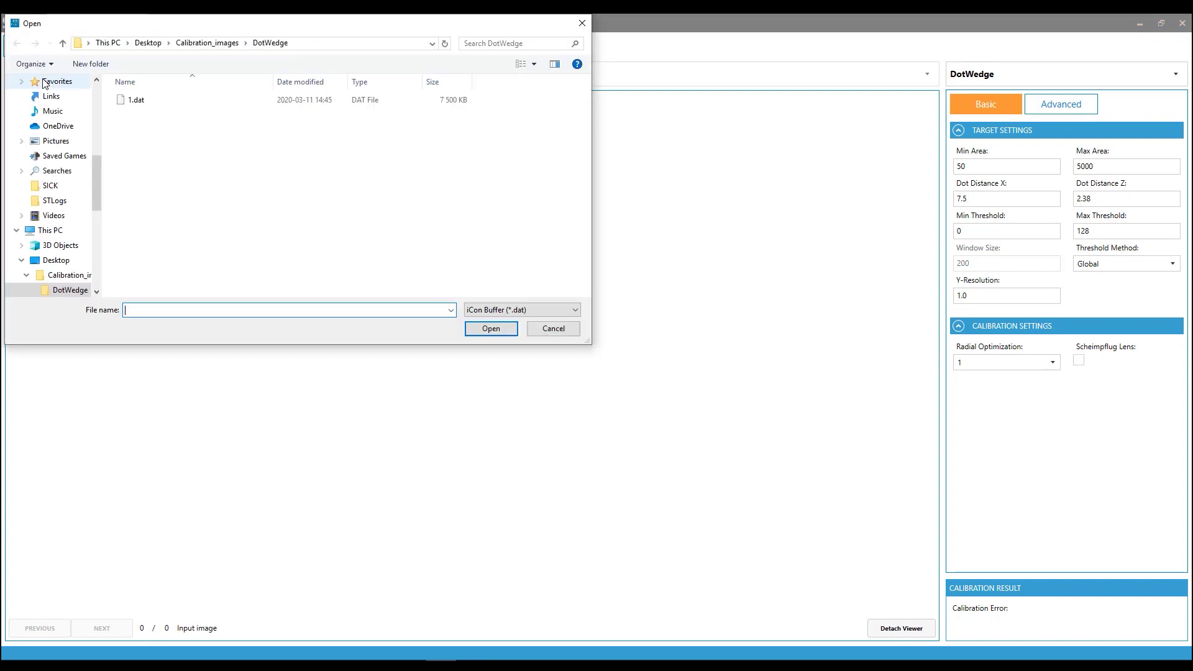
{"action": "left_click", "coordinate": [241, 100]}
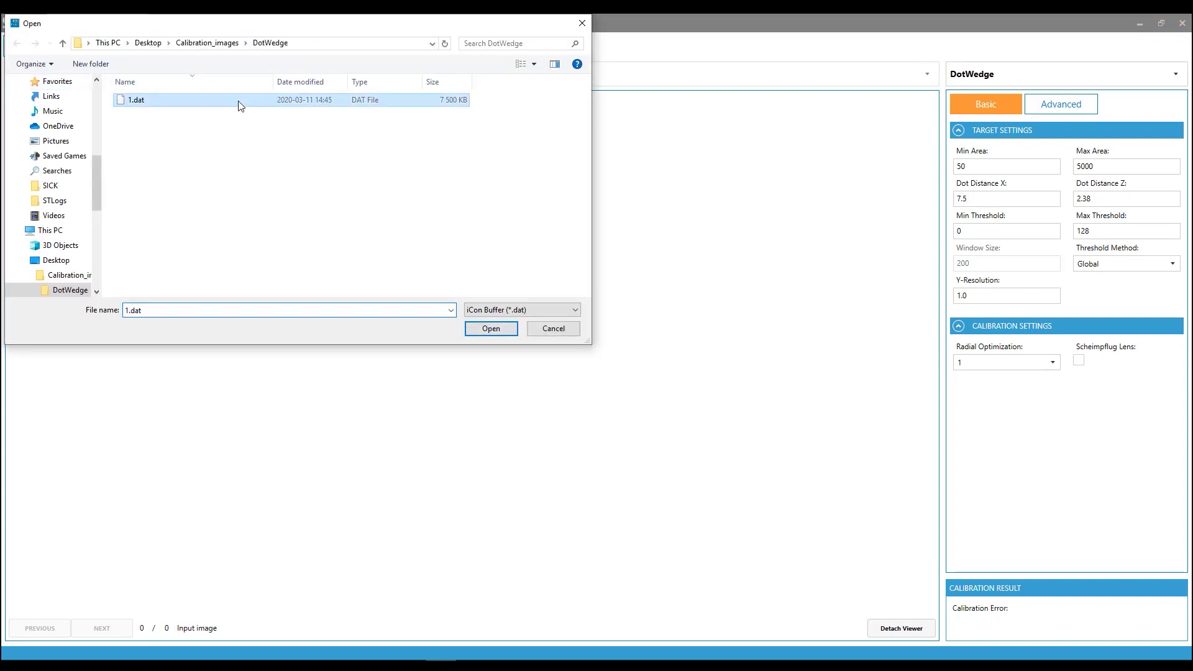
{"action": "left_click", "coordinate": [509, 329]}
- Run the dot-wedge calibration and step through all seven result views to the 3D point cloud
{"action": "left_click", "coordinate": [126, 74]}
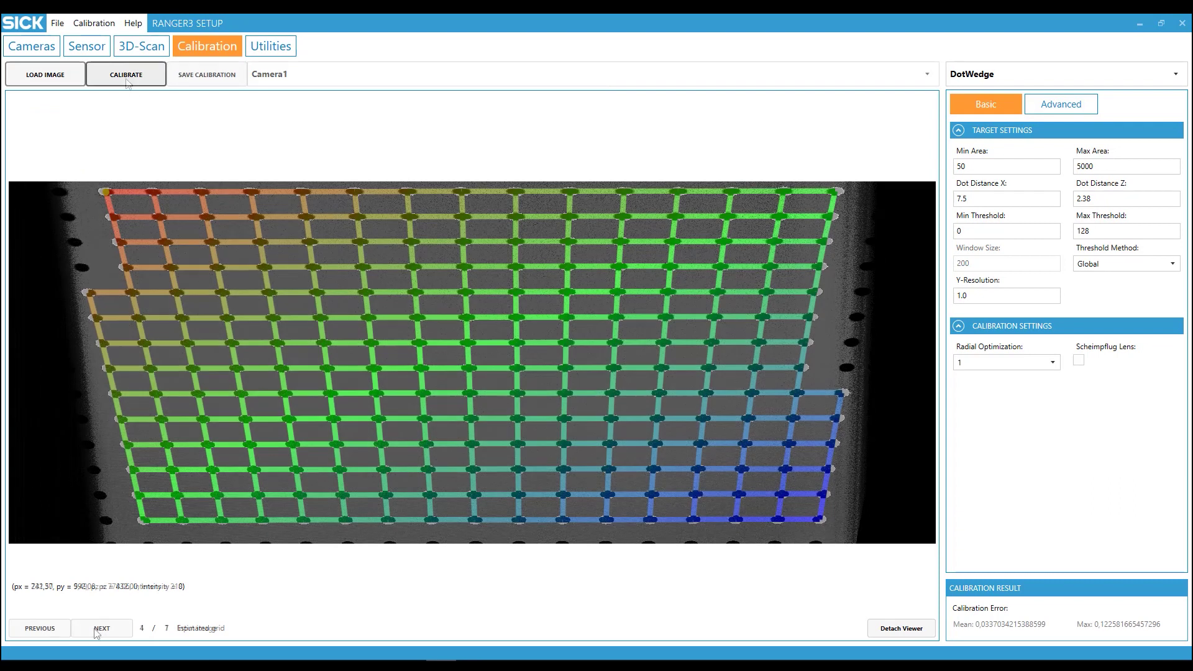
{"action": "double_click", "coordinate": [62, 630]}
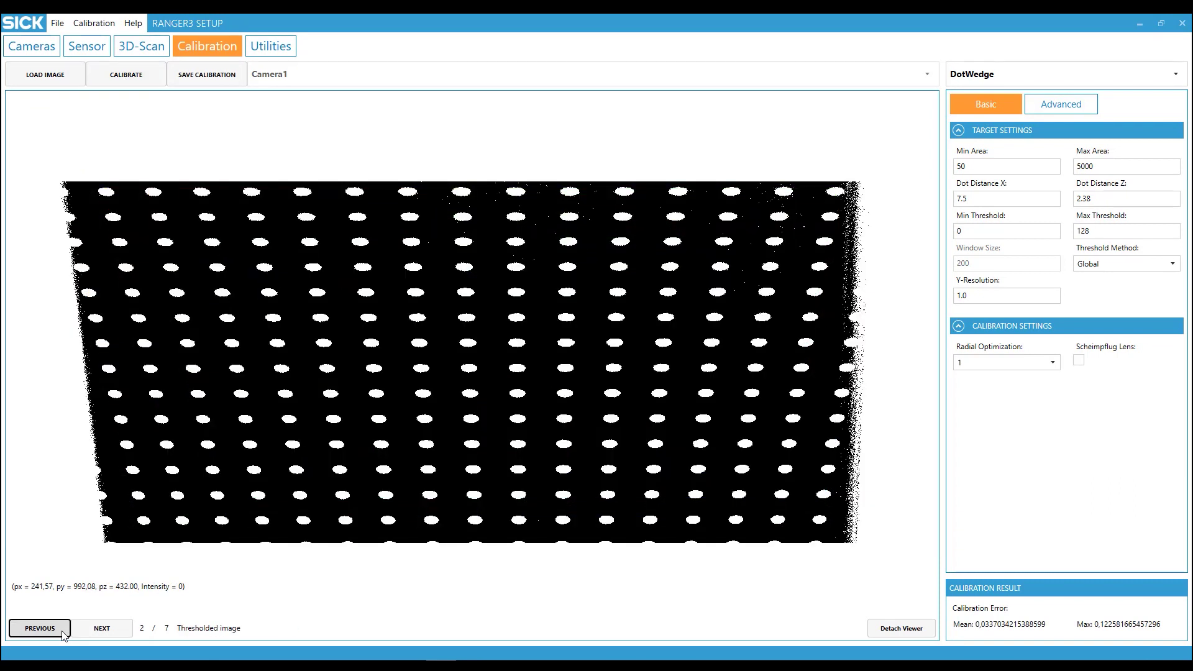
{"action": "left_click", "coordinate": [62, 629]}
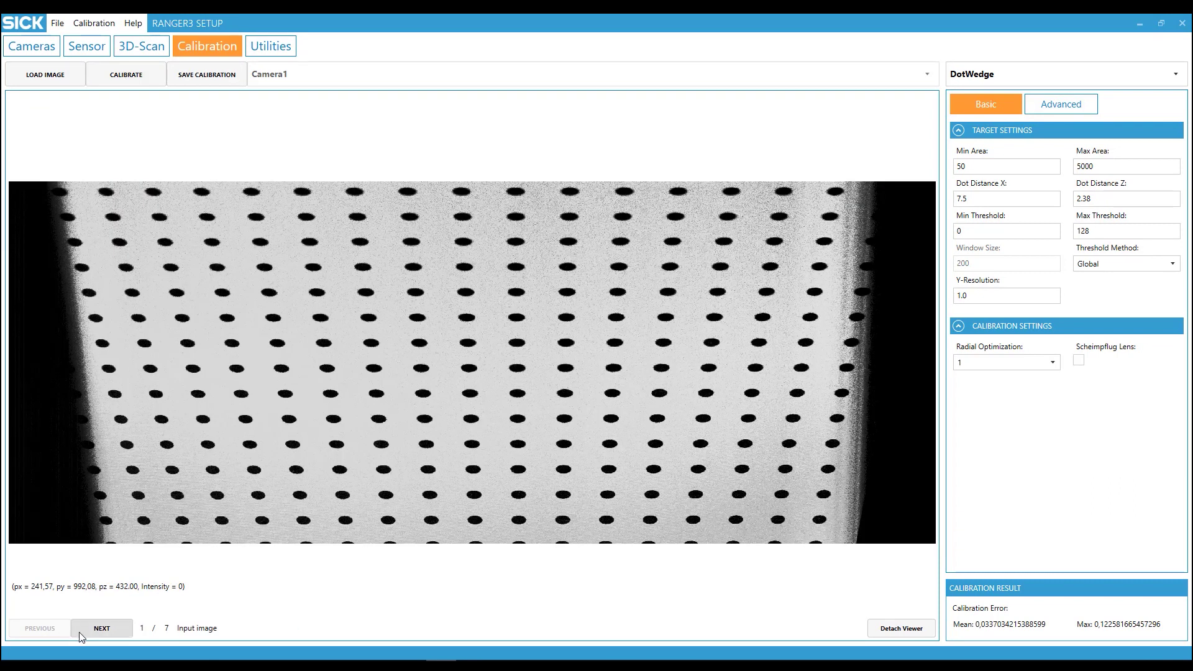
{"action": "left_click", "coordinate": [87, 634]}
{"action": "left_click", "coordinate": [87, 634]}
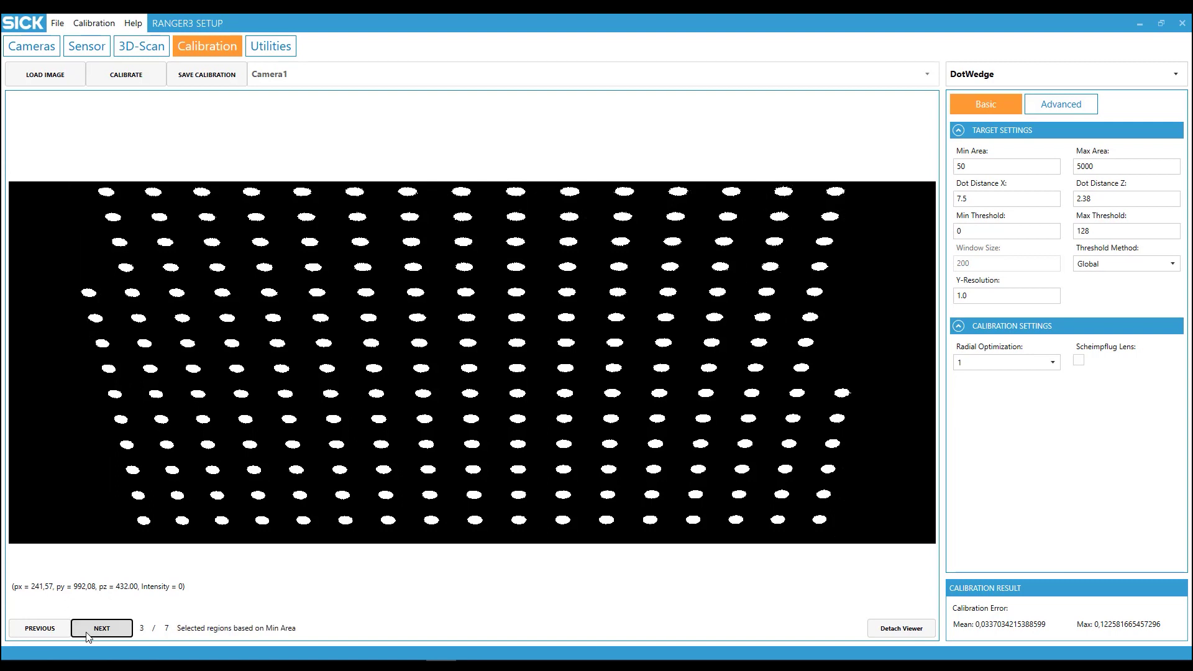
{"action": "left_click", "coordinate": [87, 634]}
{"action": "left_click", "coordinate": [87, 634]}
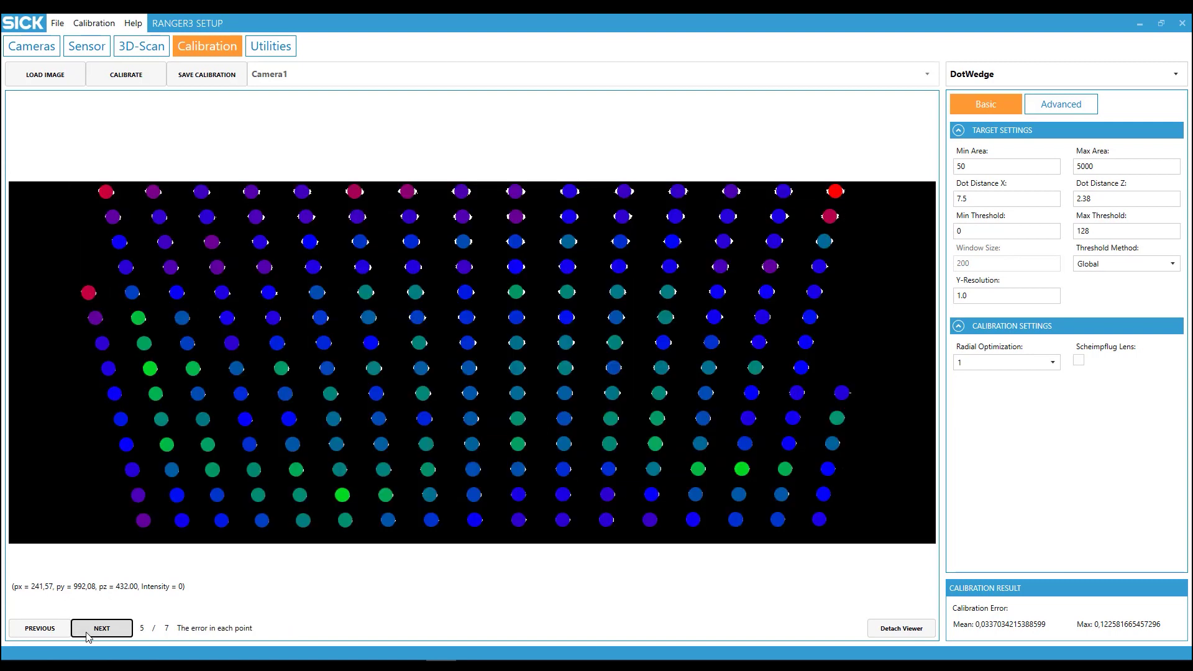
{"action": "left_click", "coordinate": [87, 634]}
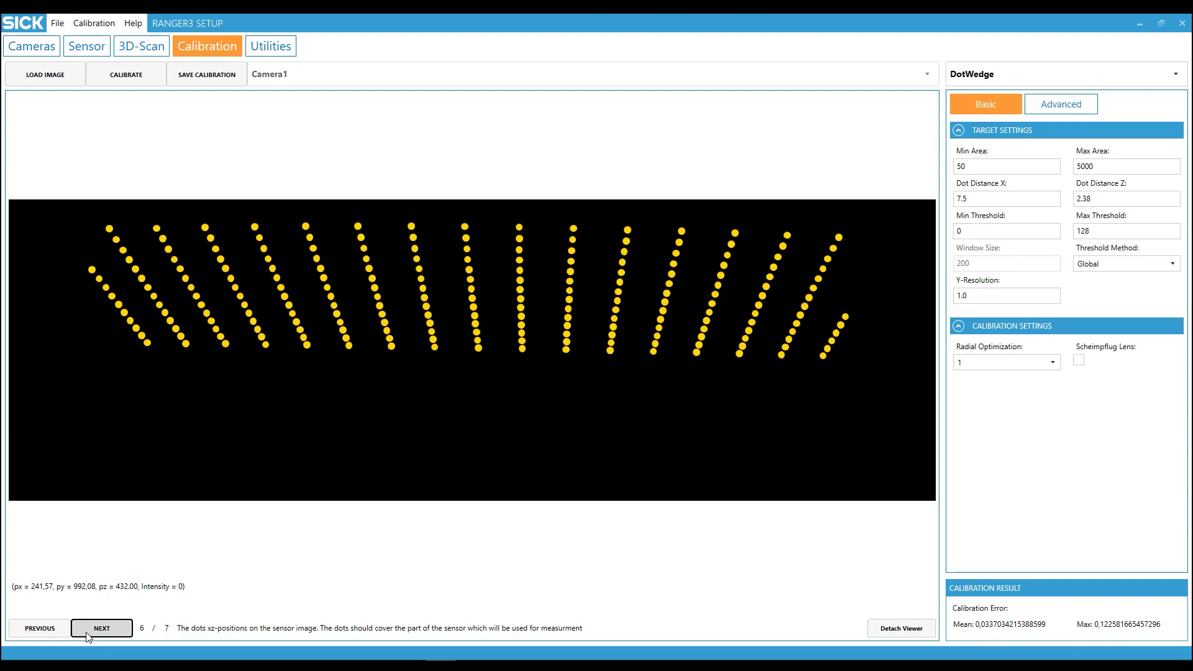
{"action": "left_click", "coordinate": [87, 634]}
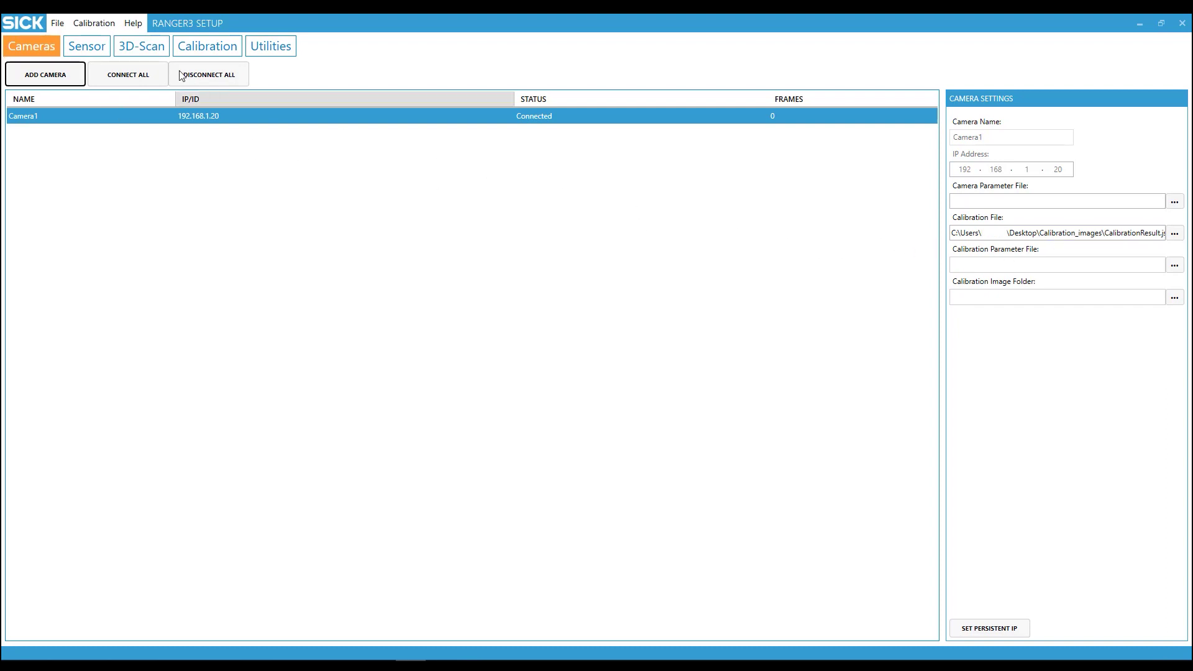
- In the 3D-Scan Image Settings, set Output Mode to 1 (Calibrated and Rectified)
{"action": "left_click", "coordinate": [123, 51]}
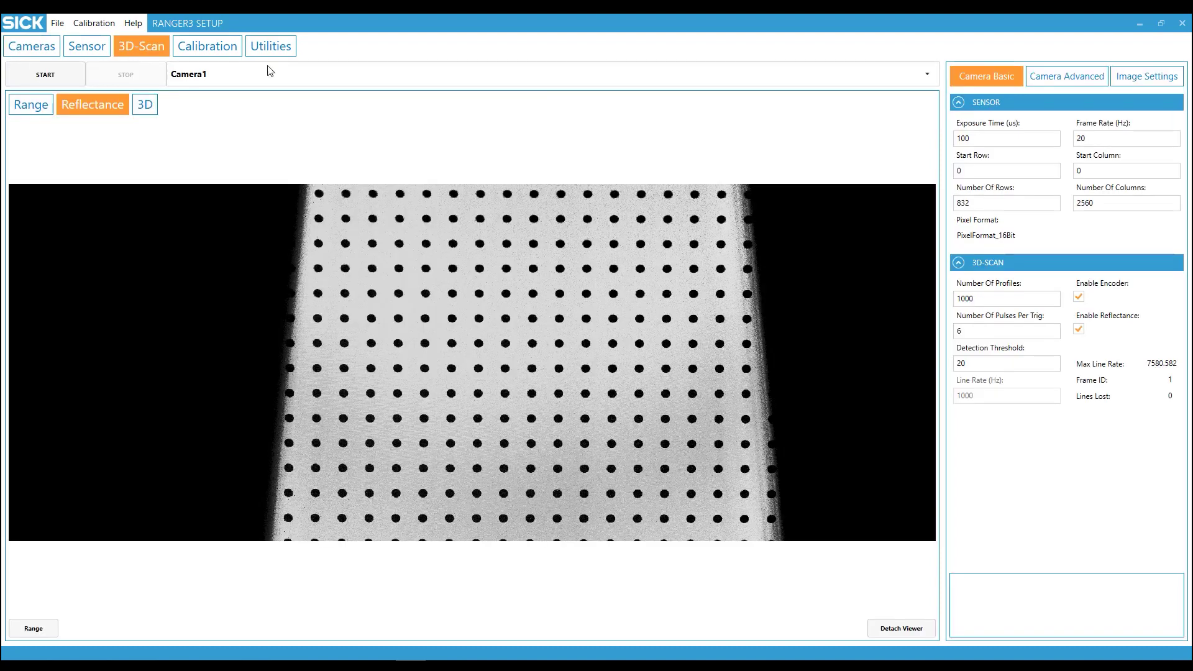
{"action": "left_click", "coordinate": [1154, 81]}
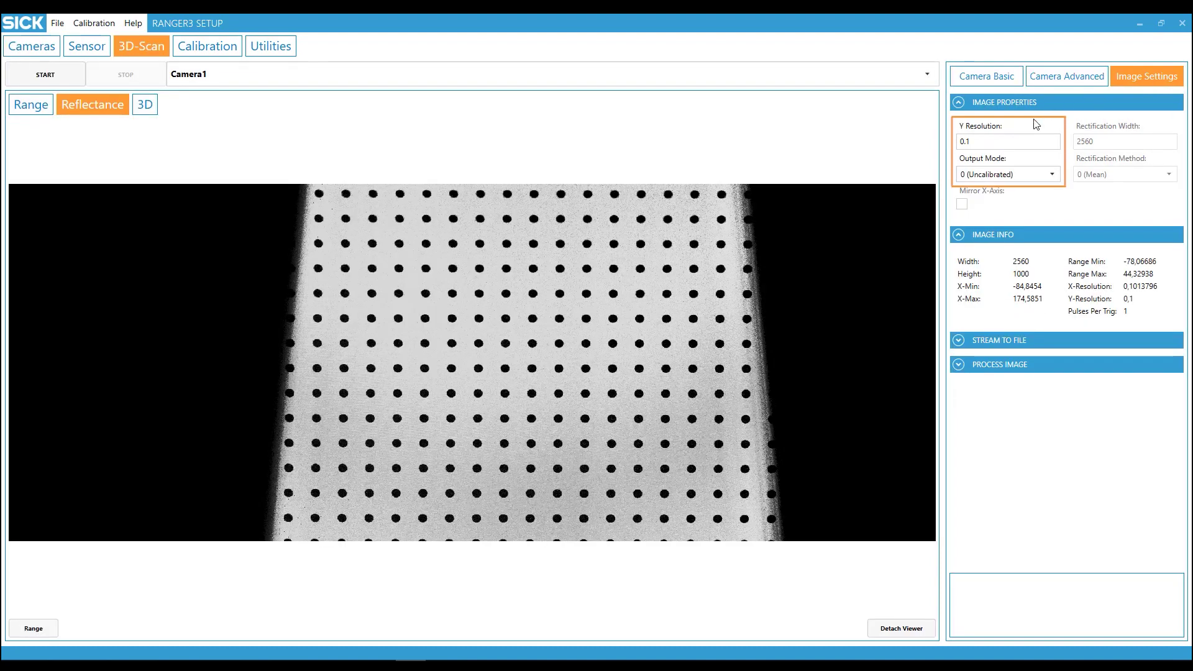
{"action": "left_click", "coordinate": [1015, 174]}
{"action": "left_click", "coordinate": [1006, 204]}
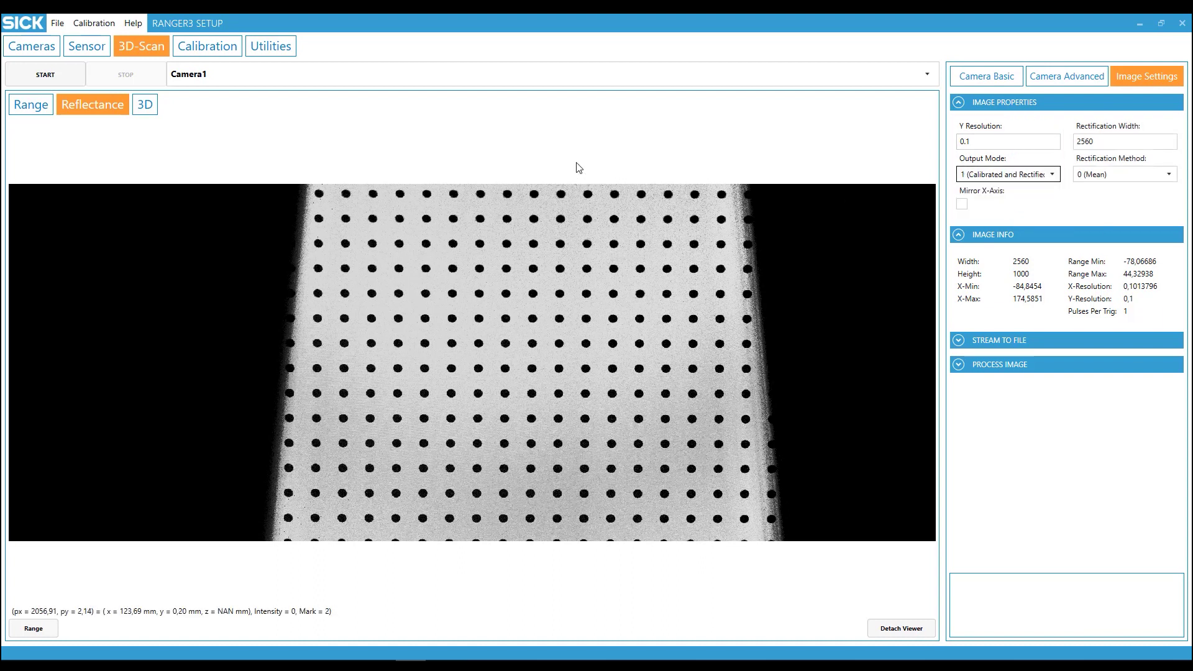
- Scan the gauge block with calibrated output and tilt its 3D point-cloud view
{"action": "left_click", "coordinate": [55, 73]}
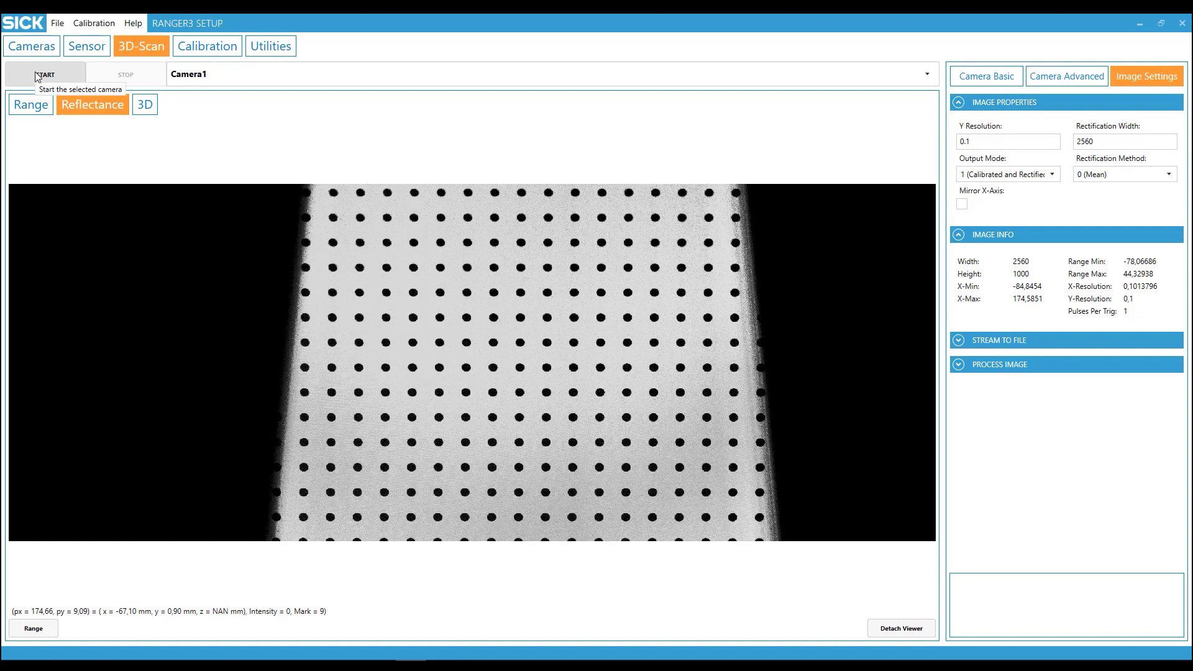
{"action": "left_click", "coordinate": [35, 72]}
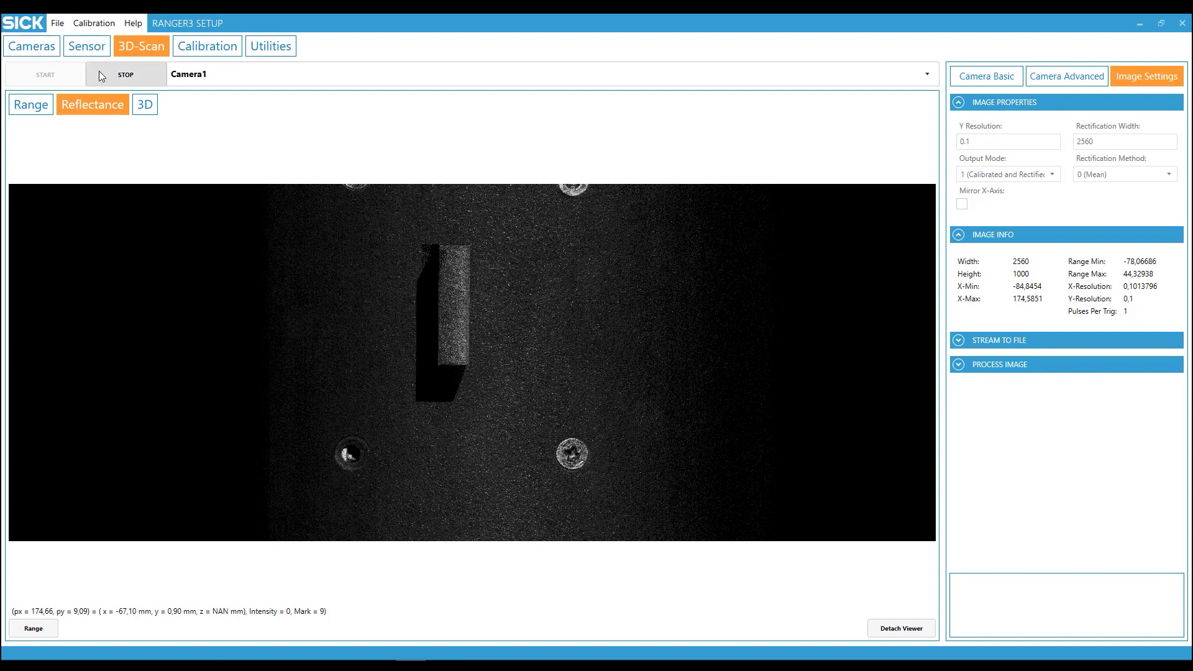
{"action": "left_click", "coordinate": [149, 79]}
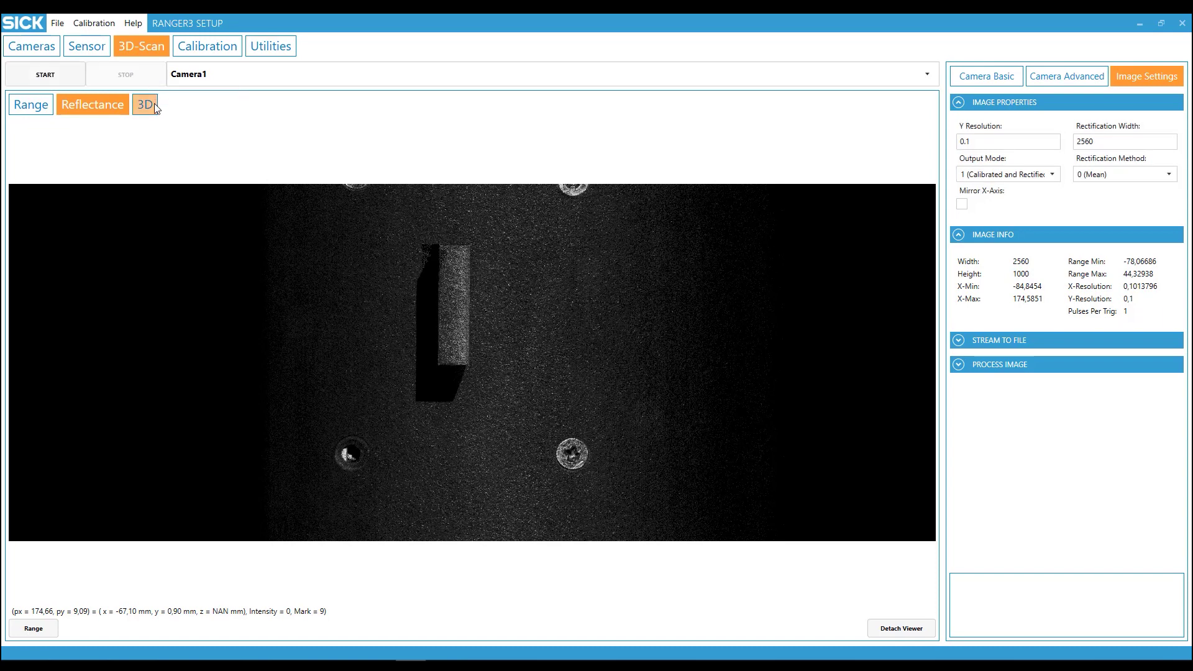
{"action": "left_click", "coordinate": [147, 105]}
{"action": "left_click_drag", "start_coordinate": [528, 325], "coordinate": [397, 261]}
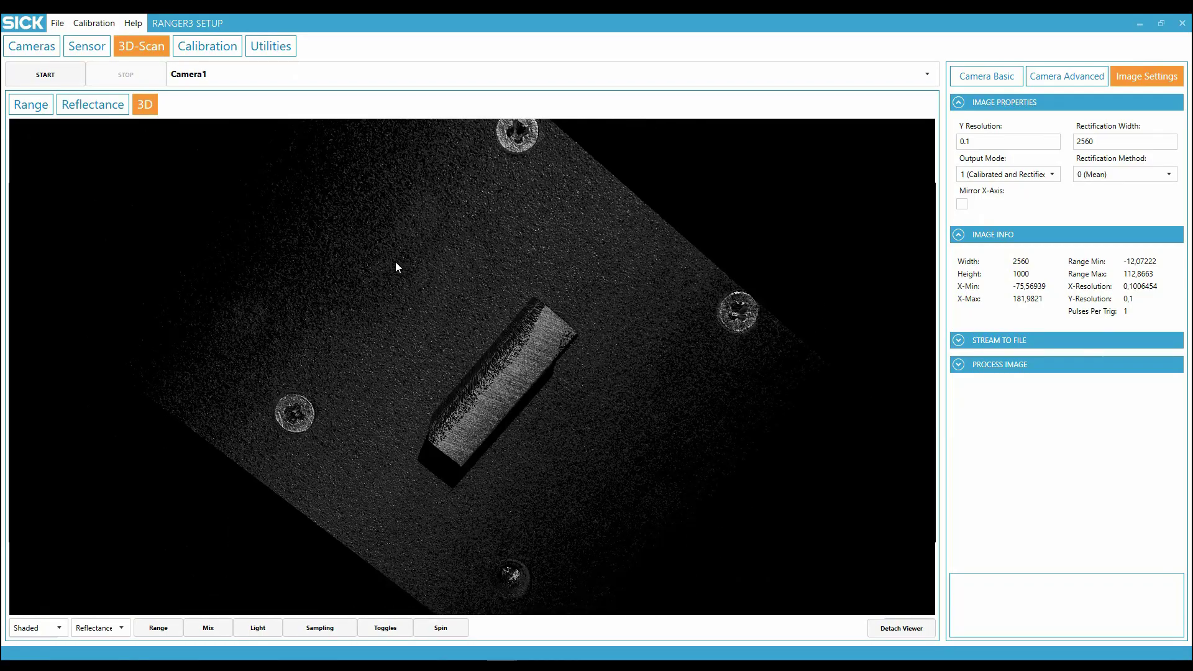